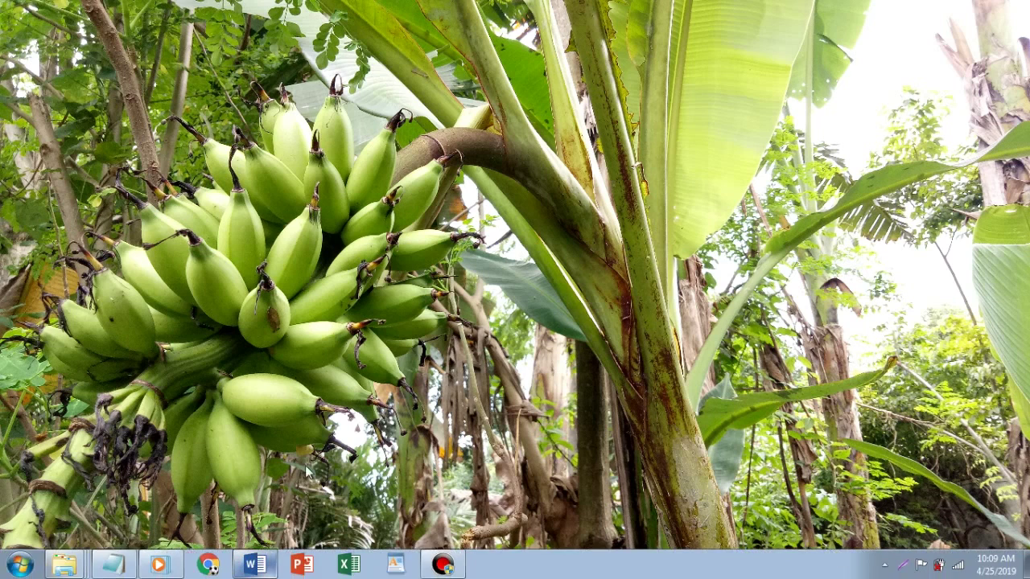
# Review the finished letterhead's heading lines, address and OSIS logo, then minimize that window.
pyautogui.click(253, 573)
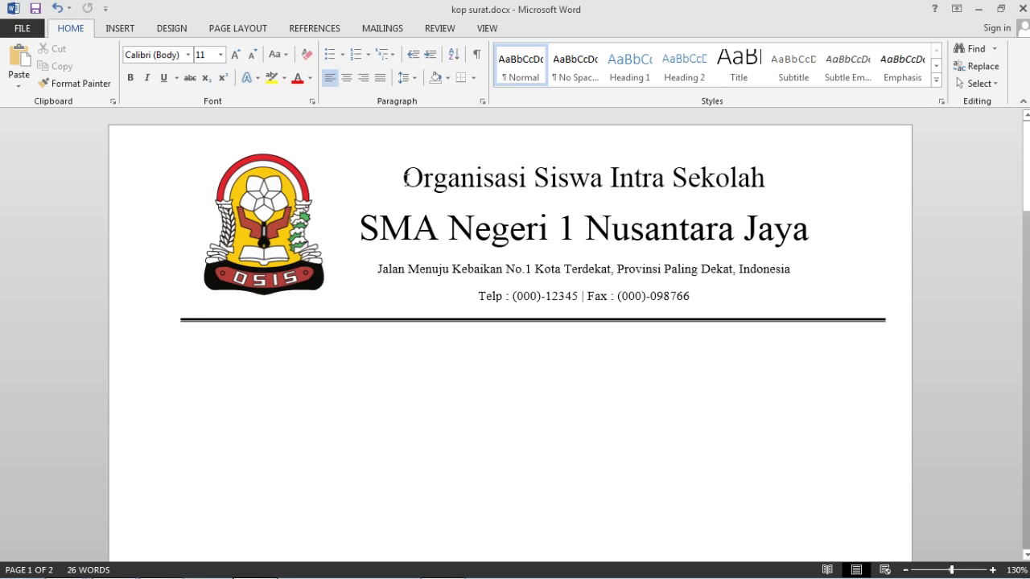
pyautogui.moveTo(404, 177); pyautogui.dragTo(836, 232)
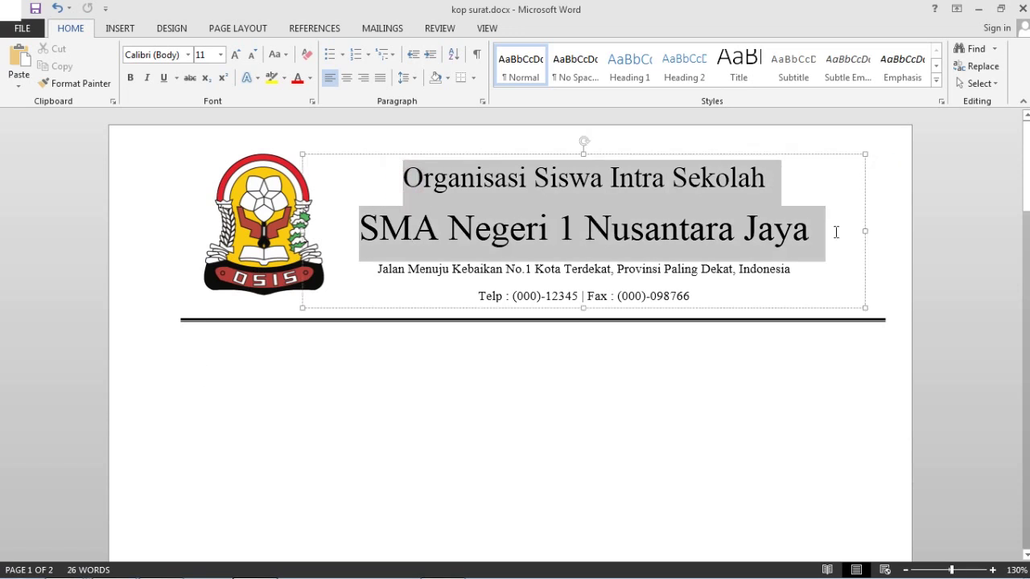
pyautogui.moveTo(379, 268); pyautogui.dragTo(696, 275)
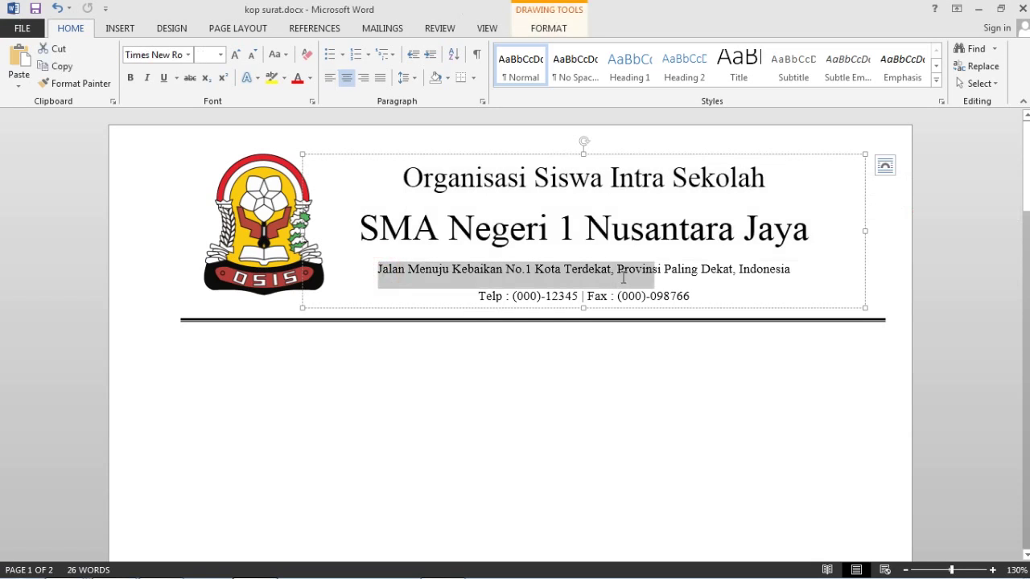
pyautogui.click(731, 270)
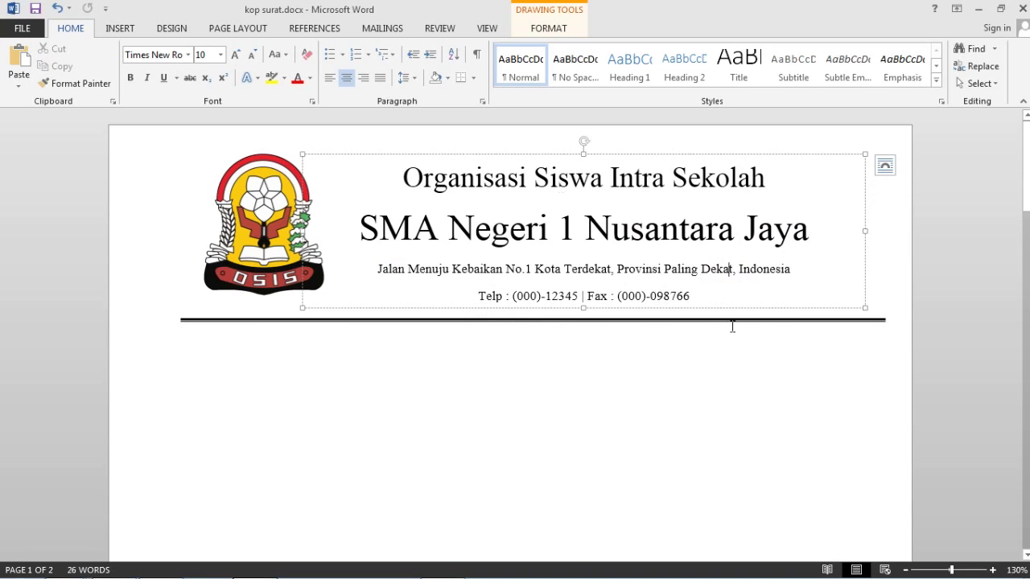
pyautogui.click(757, 343)
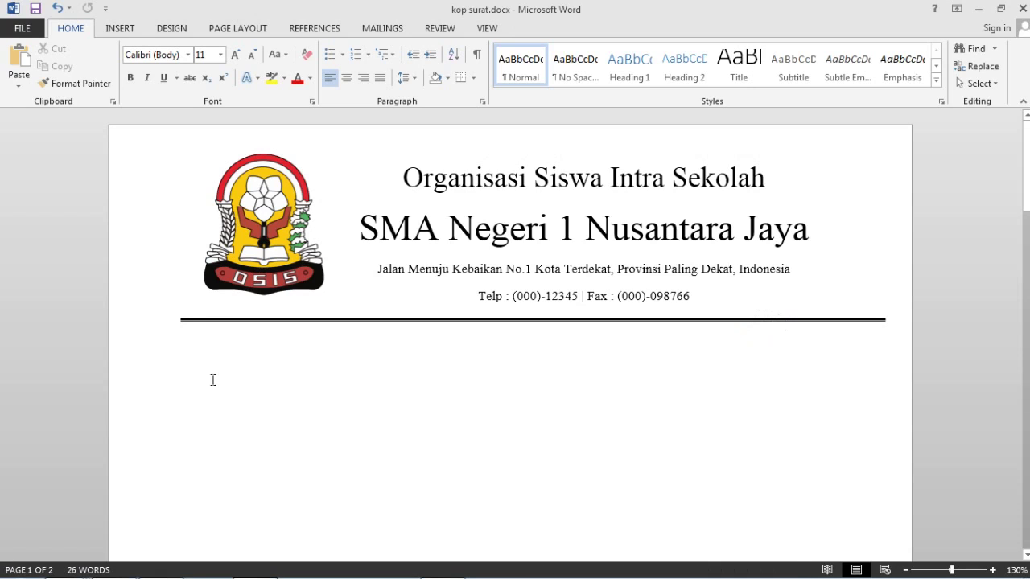
pyautogui.click(278, 206)
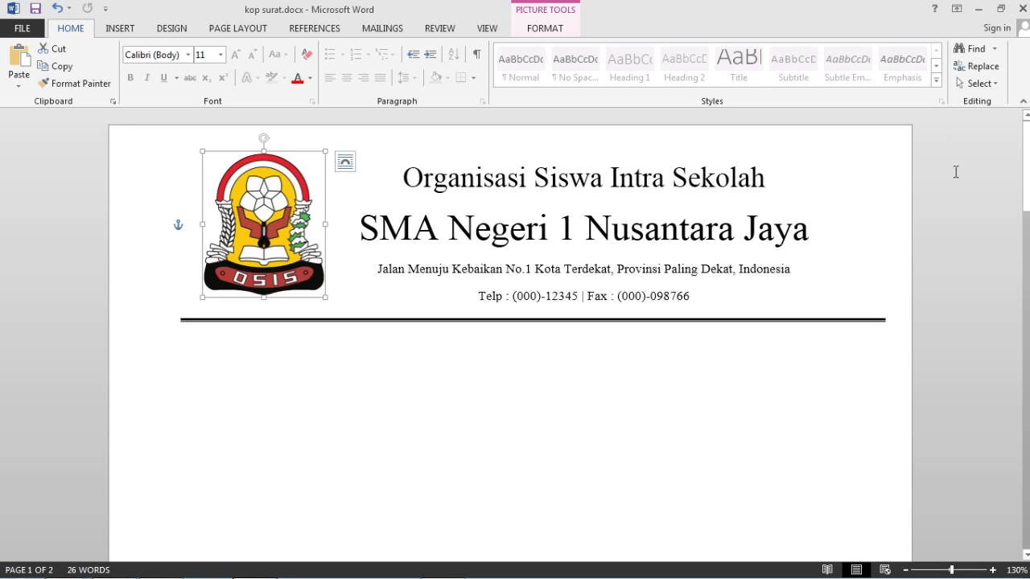
pyautogui.click(833, 370)
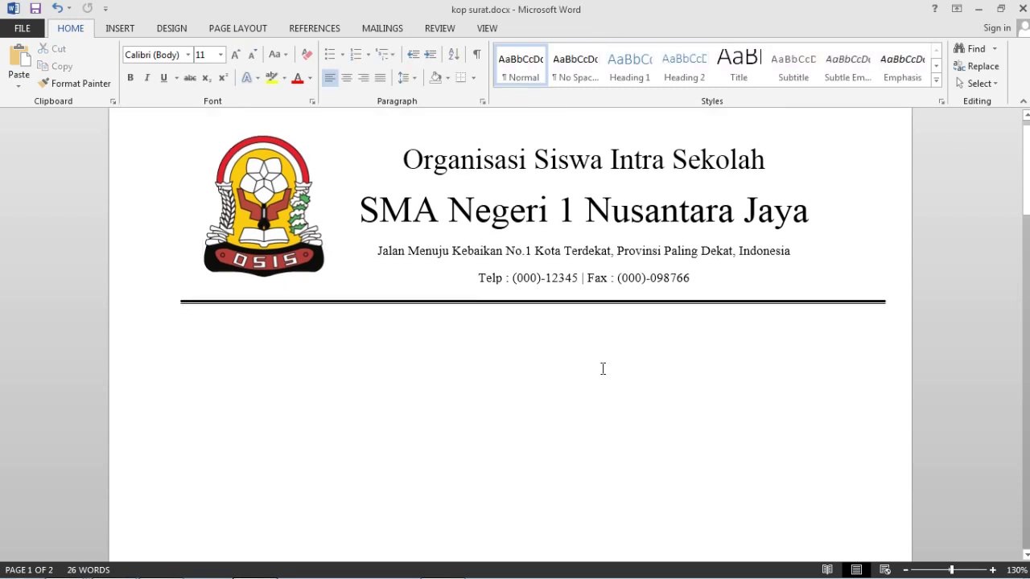
pyautogui.scroll(-5, 601, 370)
pyautogui.scroll(5, 602, 372)
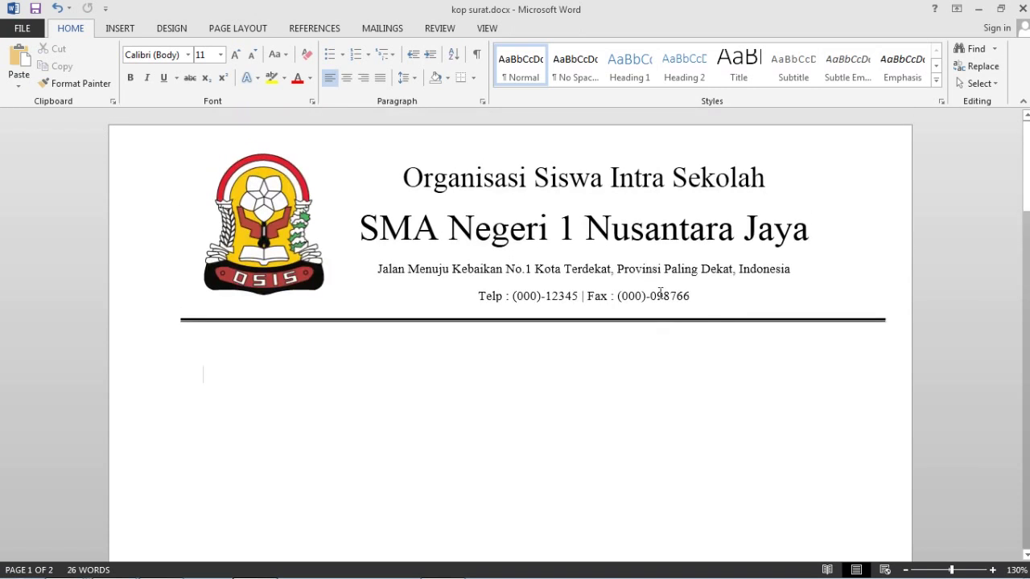
pyautogui.click(978, 10)
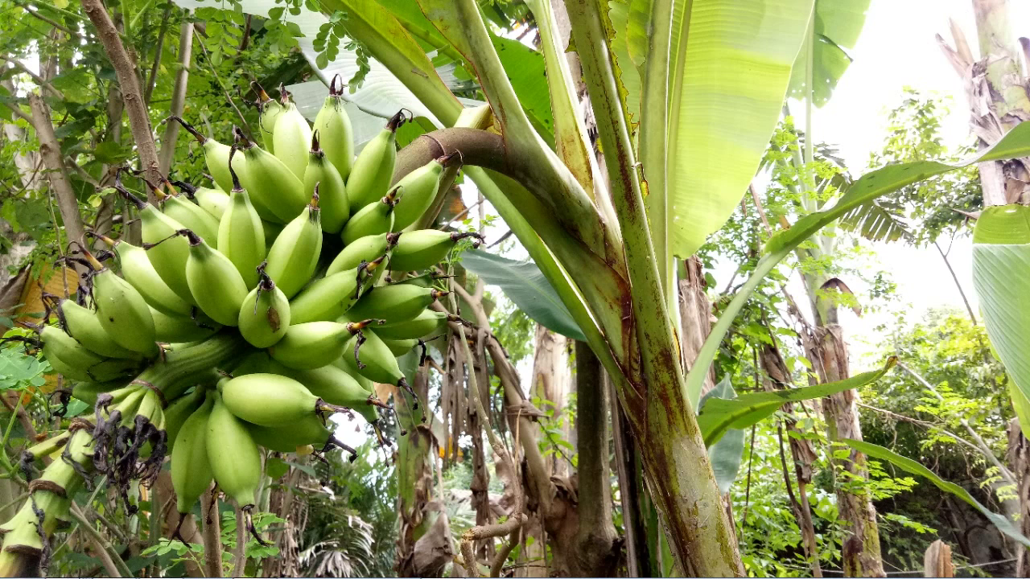
# Start a new Word 2013 session and create a maximized blank document.
pyautogui.rightClick(255, 563)
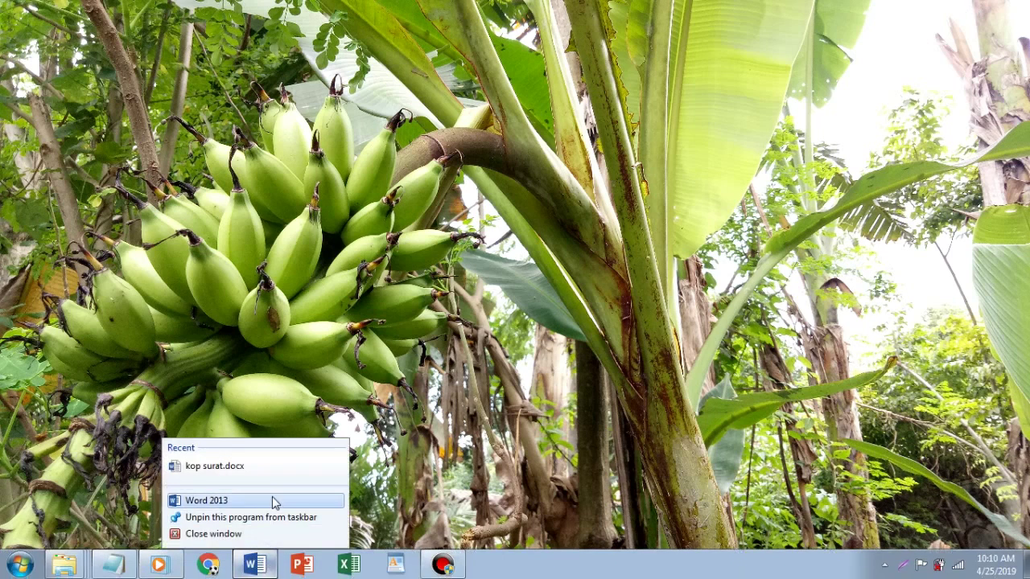
pyautogui.click(271, 502)
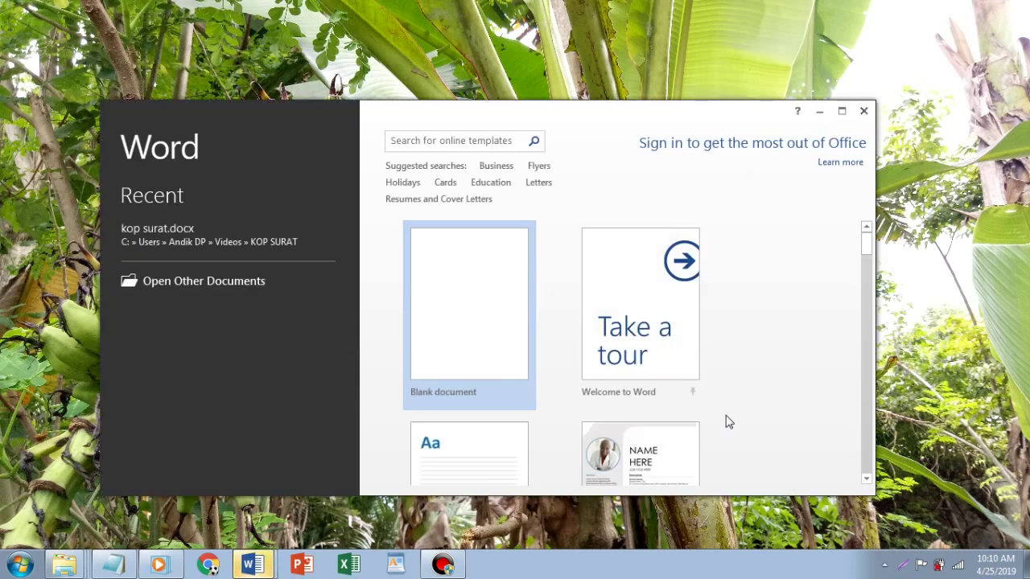
pyautogui.click(483, 322)
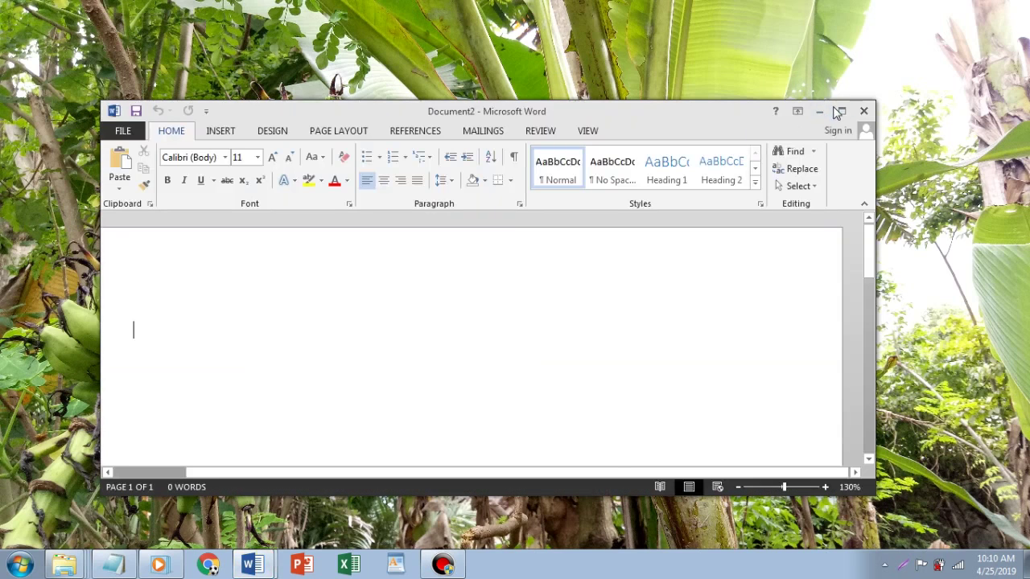
pyautogui.click(839, 113)
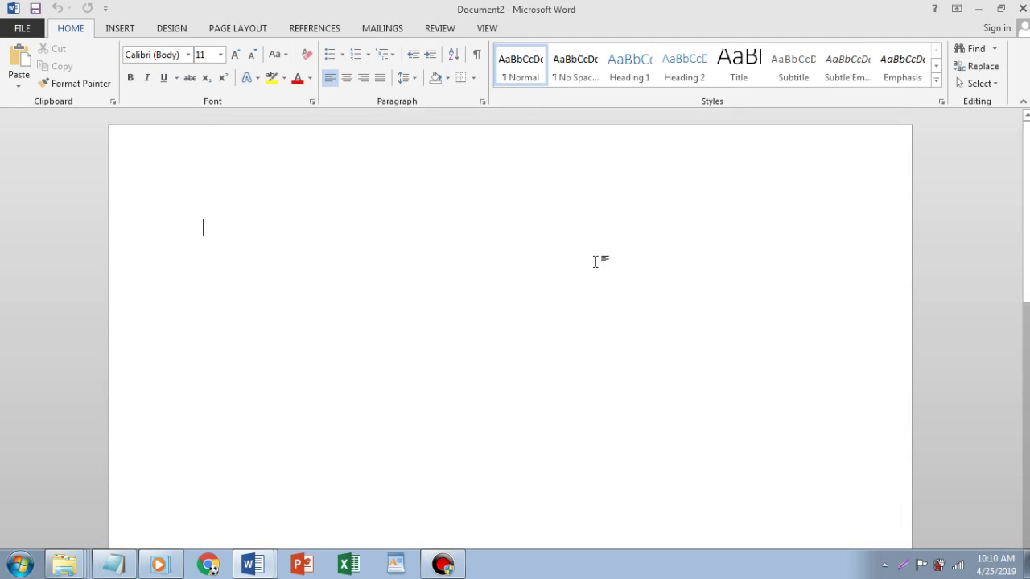
# Draw a wide text box across the top of the page and nudge it slightly upward.
pyautogui.click(120, 30)
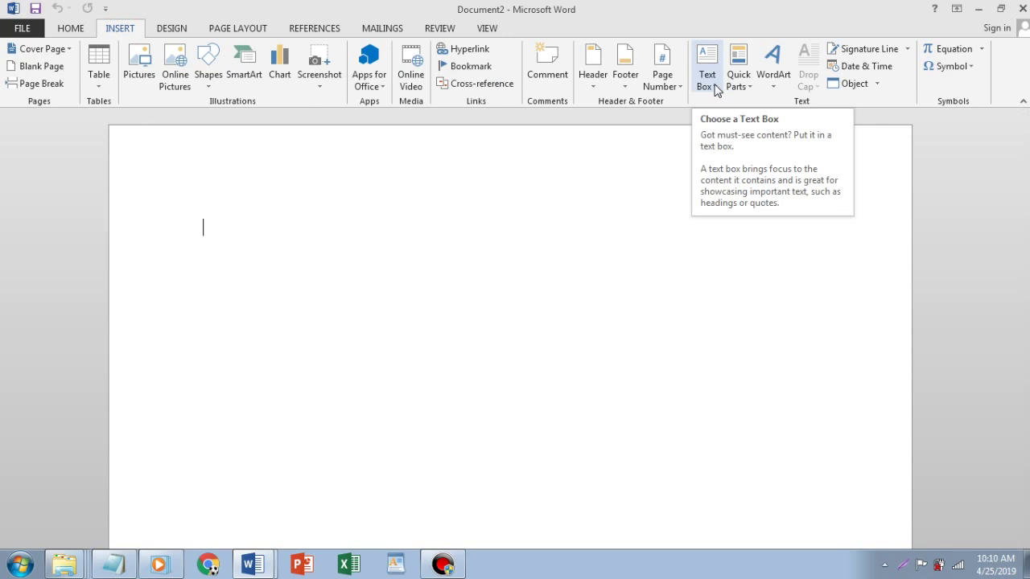
pyautogui.click(714, 87)
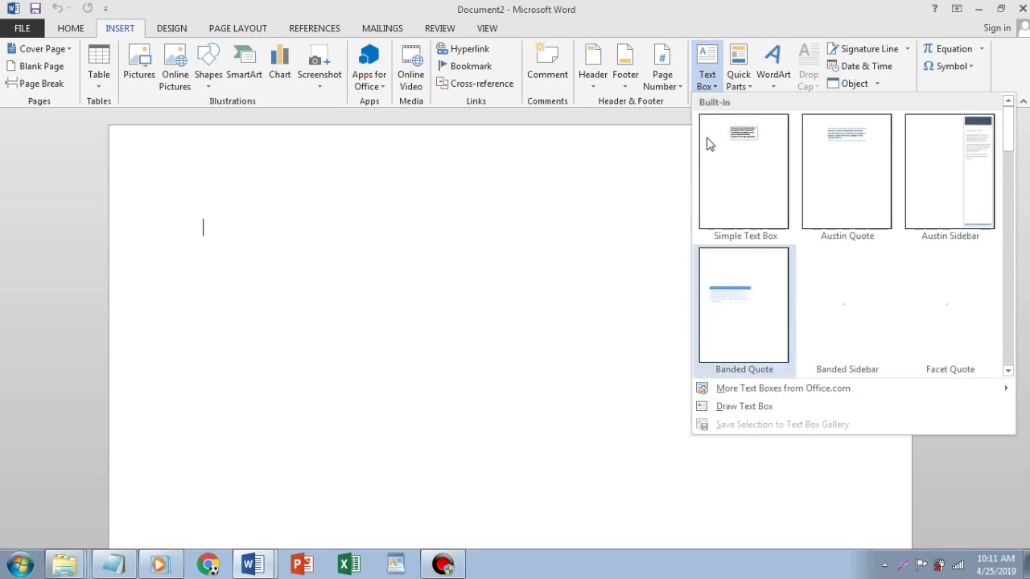
pyautogui.click(962, 148)
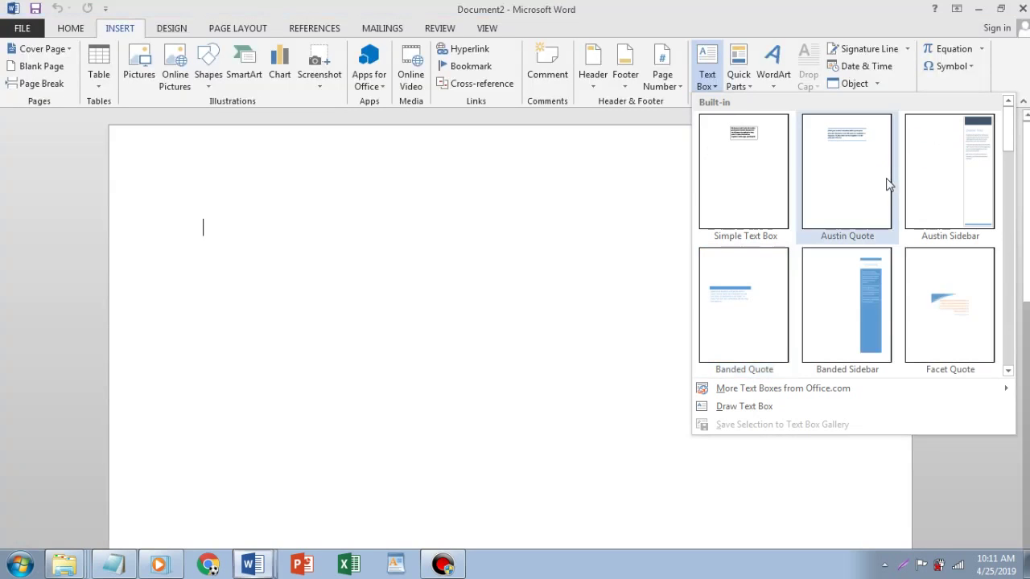
pyautogui.click(739, 409)
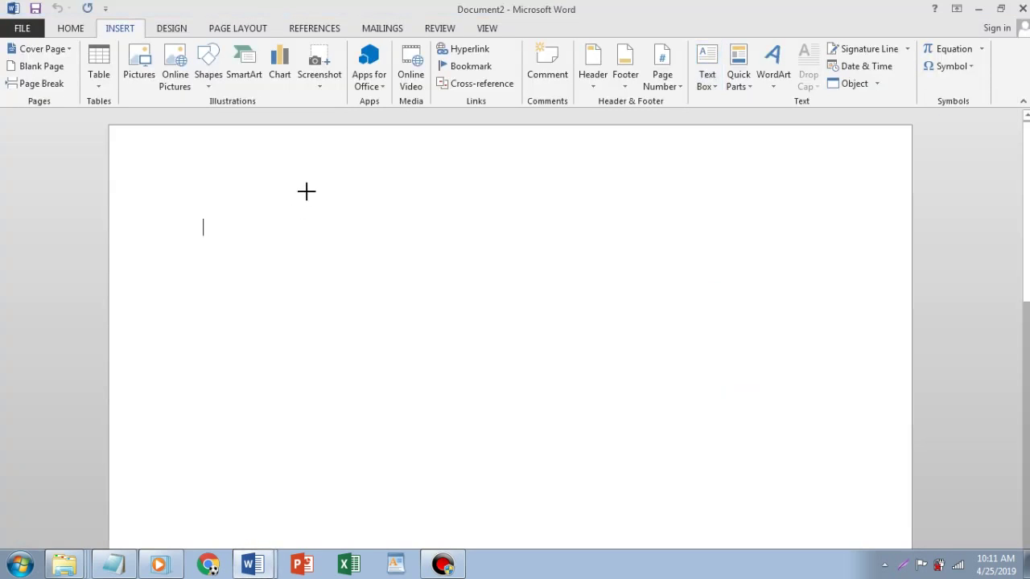
pyautogui.moveTo(302, 165)
pyautogui.mouseDown()
pyautogui.moveTo(784, 357)
pyautogui.moveTo(880, 332)
pyautogui.mouseUp()
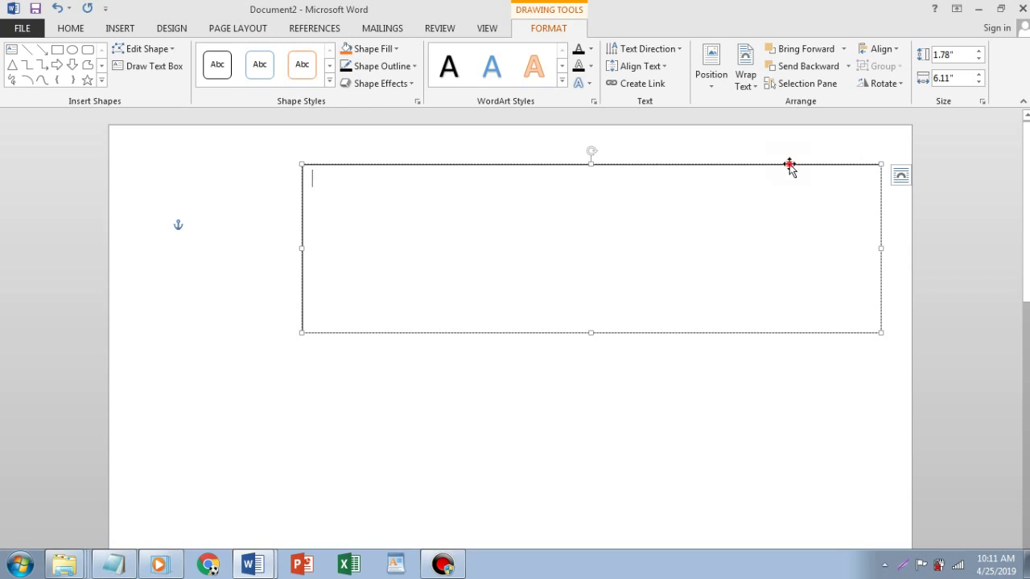
pyautogui.moveTo(788, 166); pyautogui.dragTo(781, 145)
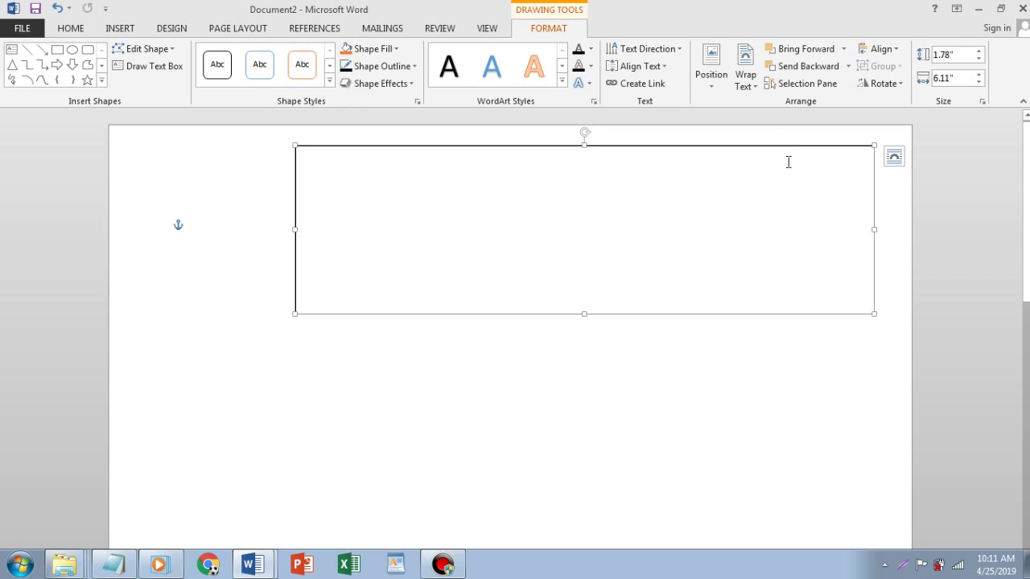
# Copy the four letterhead lines from the Notepad file.
pyautogui.click(115, 563)
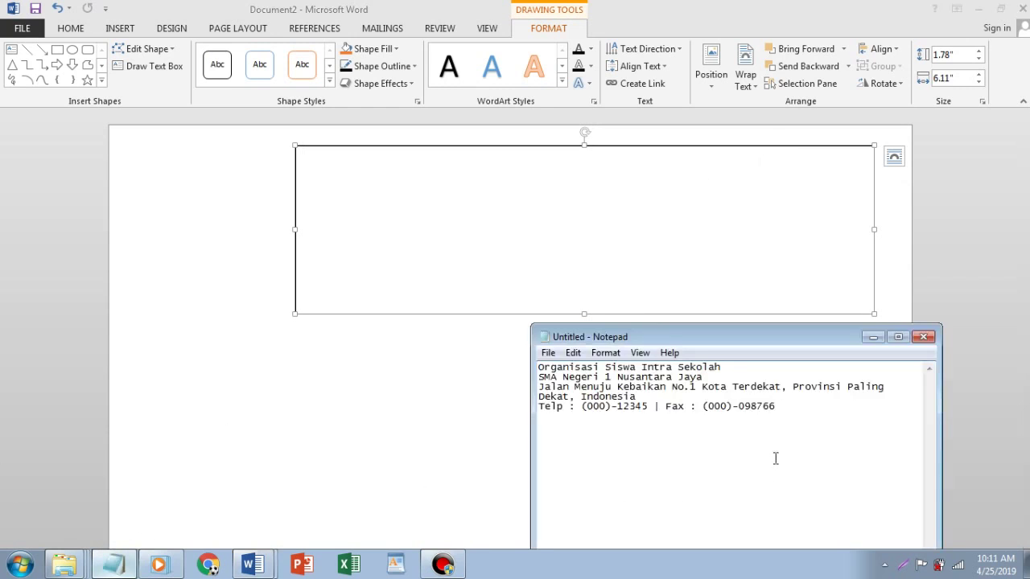
pyautogui.moveTo(817, 432); pyautogui.dragTo(528, 344)
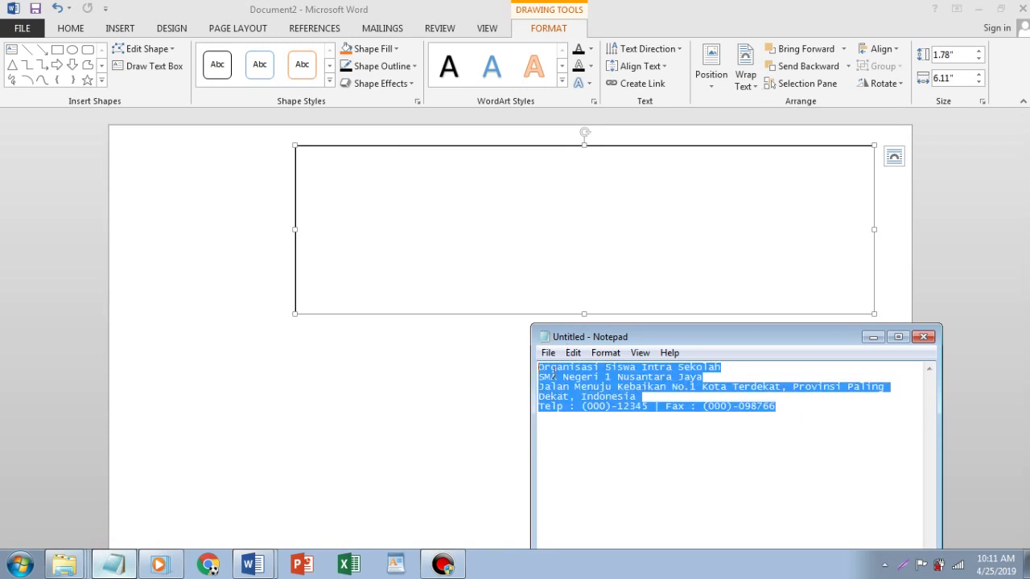
pyautogui.rightClick(554, 371)
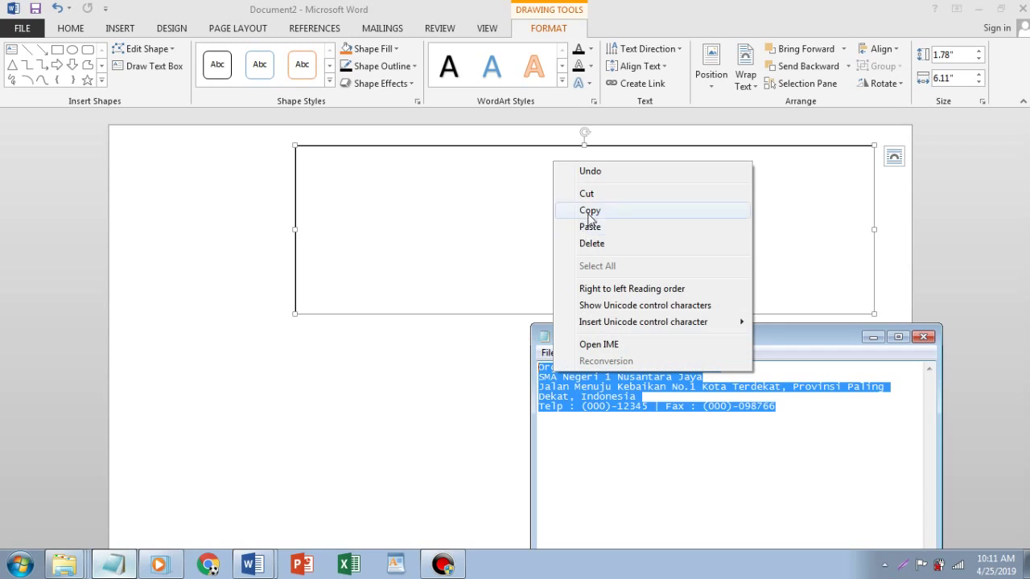
pyautogui.click(589, 211)
# Paste the copied lines into the Word text box with Keep Text Only.
pyautogui.click(413, 190)
pyautogui.rightClick(416, 176)
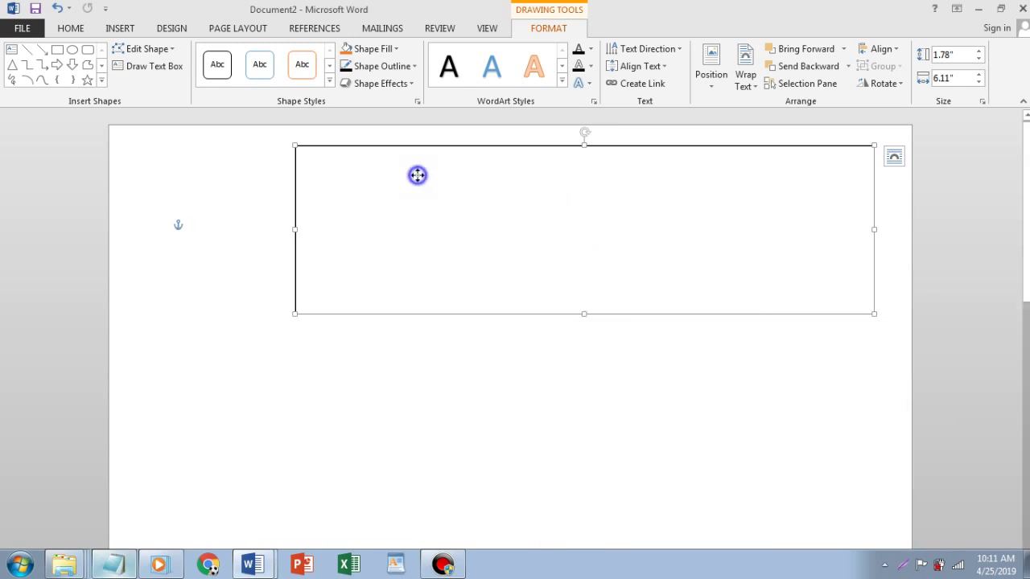
pyautogui.click(363, 193)
pyautogui.rightClick(364, 193)
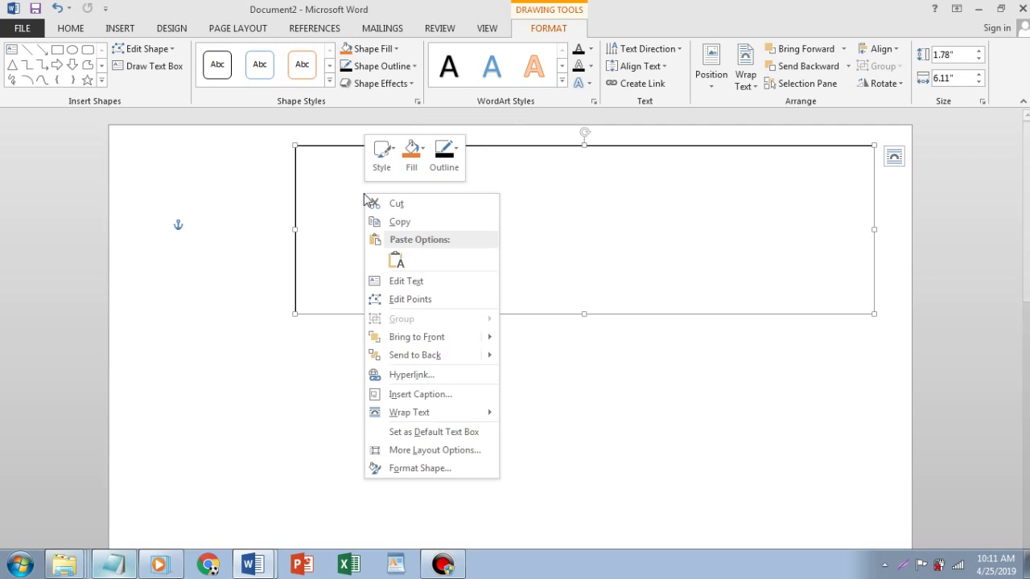
pyautogui.click(397, 262)
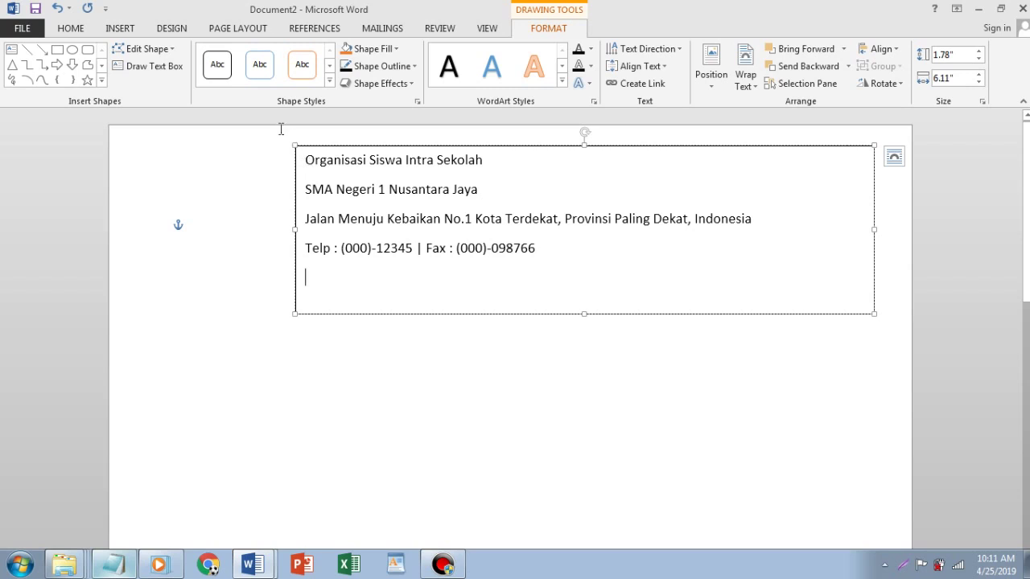
# Center all the letterhead lines in the text box.
pyautogui.click(66, 32)
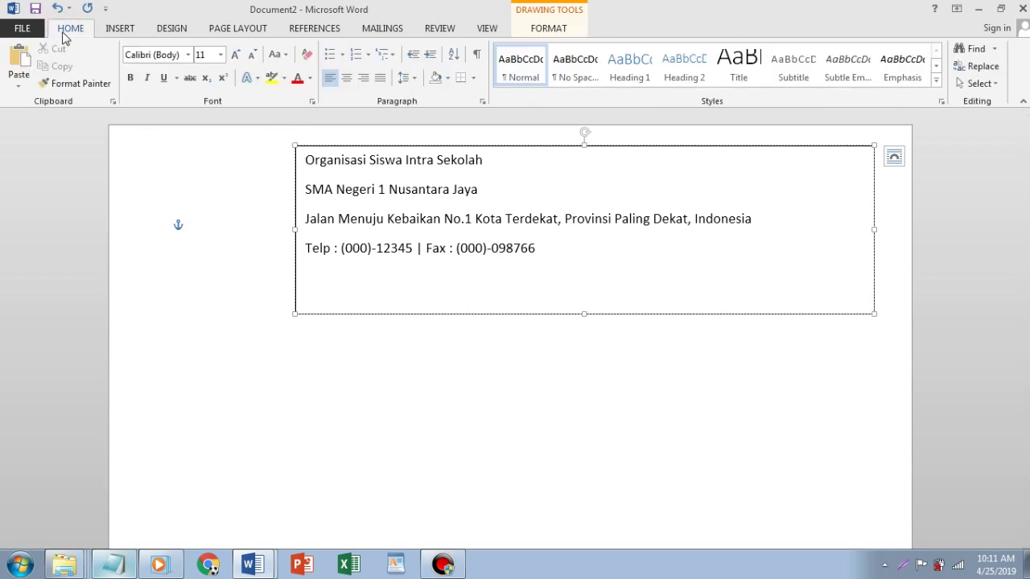
pyautogui.click(348, 78)
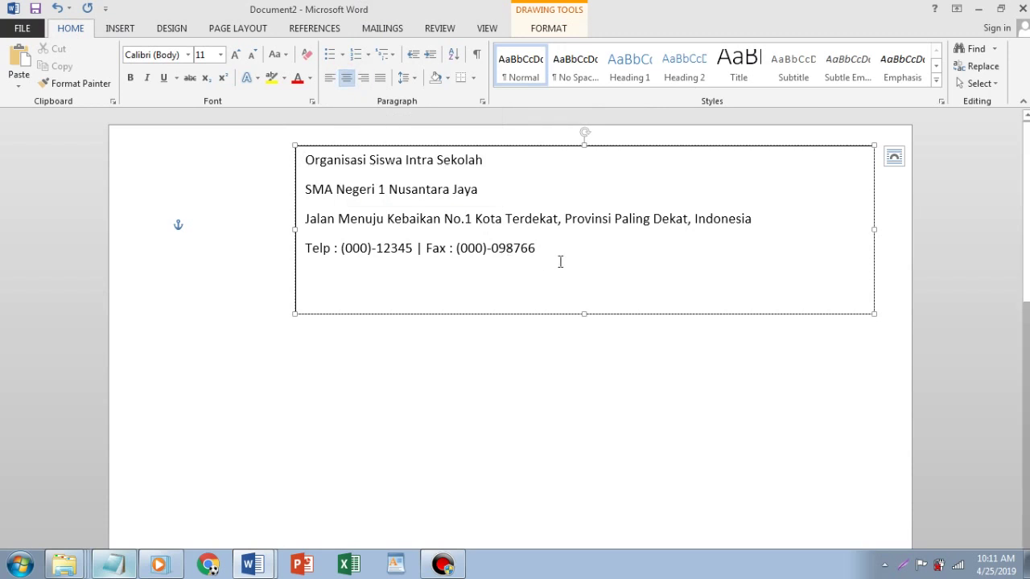
pyautogui.hotkey('ctrl', 'a')
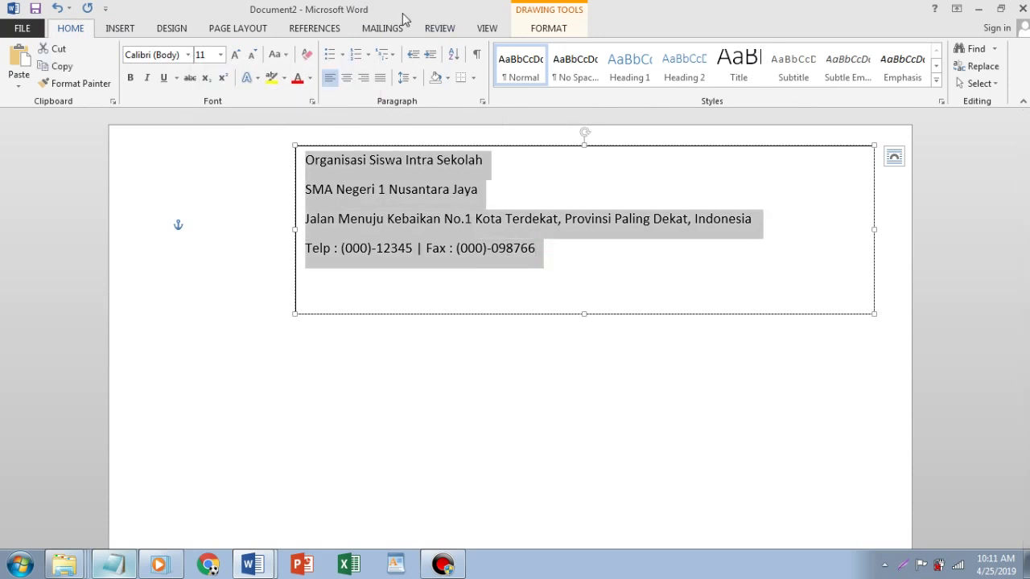
pyautogui.click(346, 78)
pyautogui.click(483, 211)
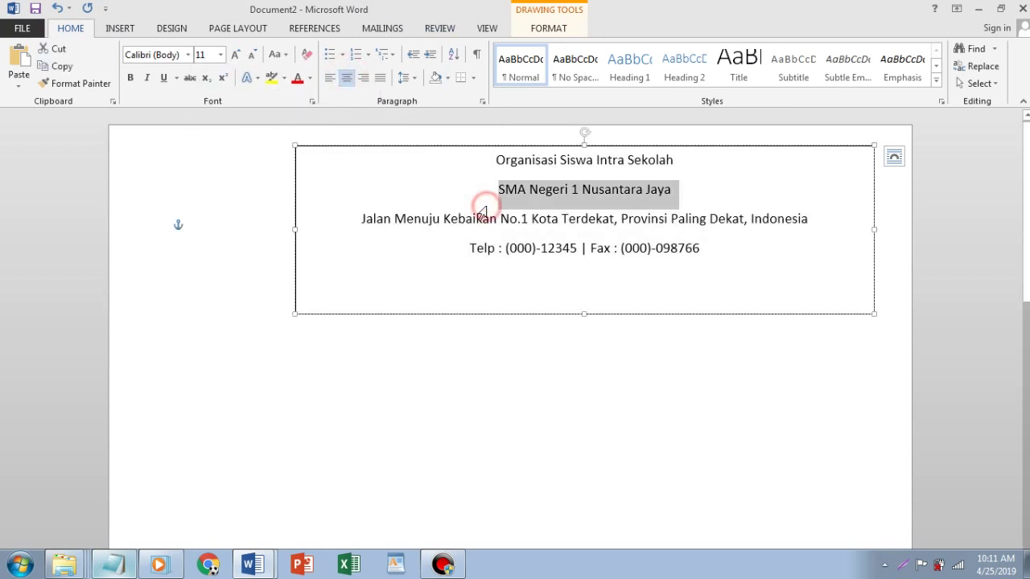
pyautogui.click(719, 206)
# Make the 'Organisasi Siswa Intra Sekolah' title line bold at 18 pt.
pyautogui.moveTo(690, 160); pyautogui.dragTo(402, 121)
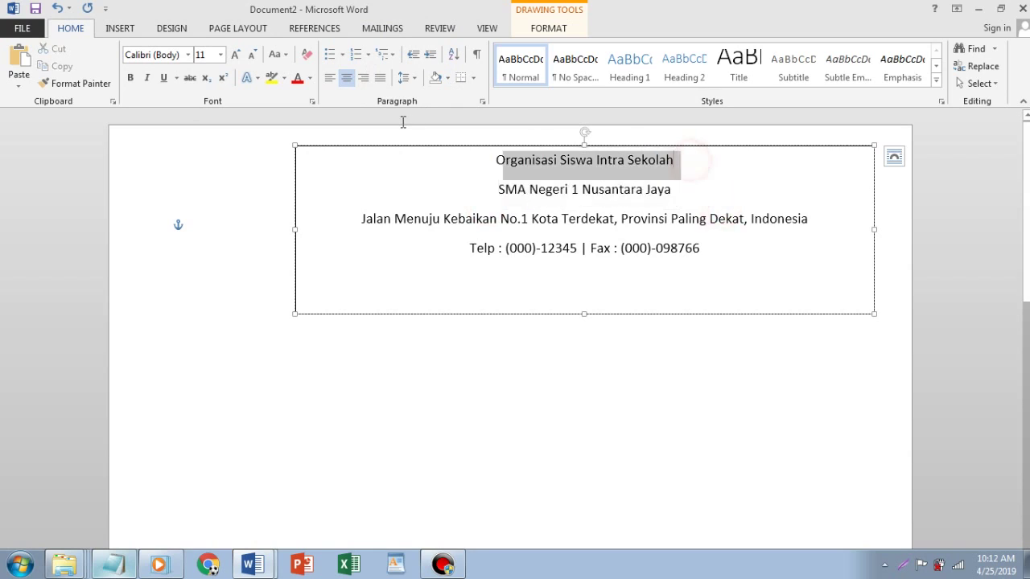
pyautogui.click(235, 54)
pyautogui.click(235, 54)
pyautogui.click(235, 54)
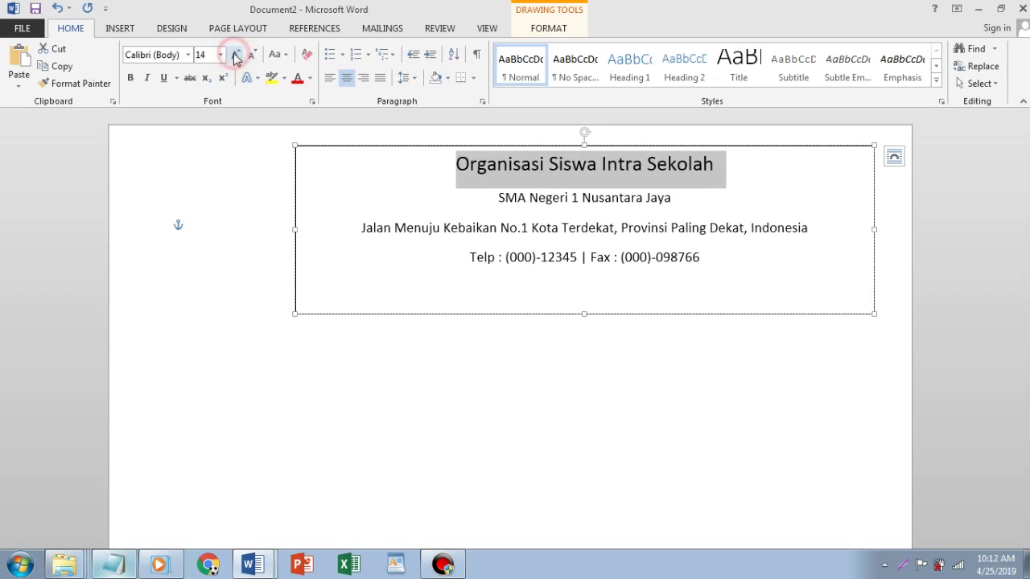
pyautogui.click(235, 55)
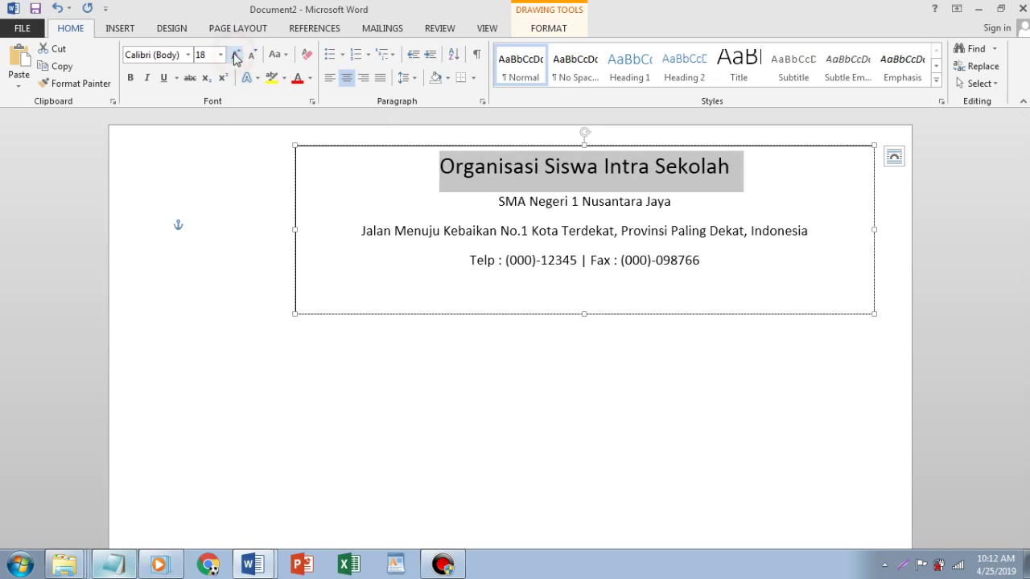
pyautogui.click(131, 79)
# Enlarge the 'SMA Negeri 1 Nusantara Jaya' school name line to 28 pt.
pyautogui.moveTo(708, 203); pyautogui.dragTo(486, 203)
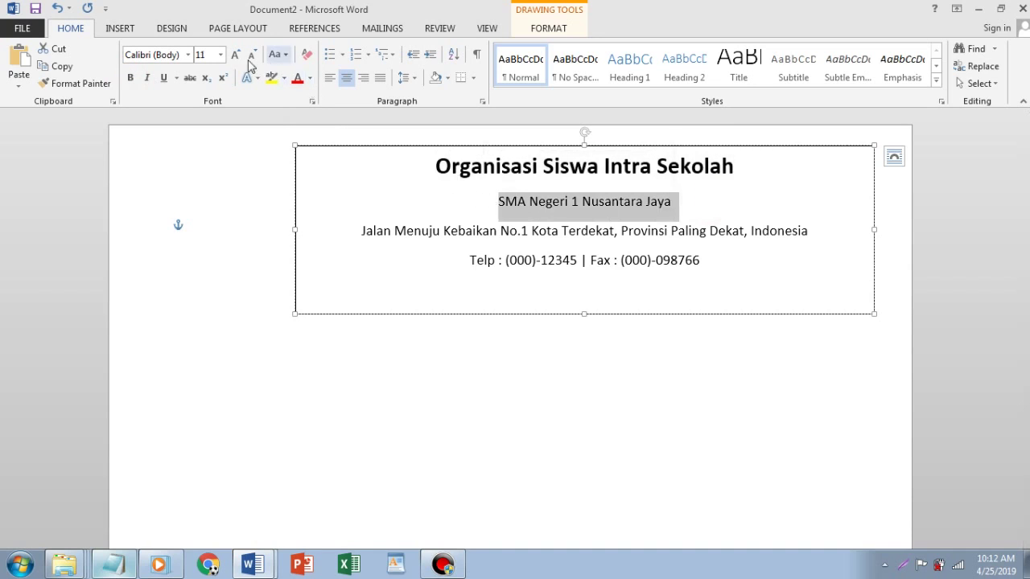
pyautogui.click(234, 56)
pyautogui.doubleClick(234, 55)
pyautogui.tripleClick(234, 56)
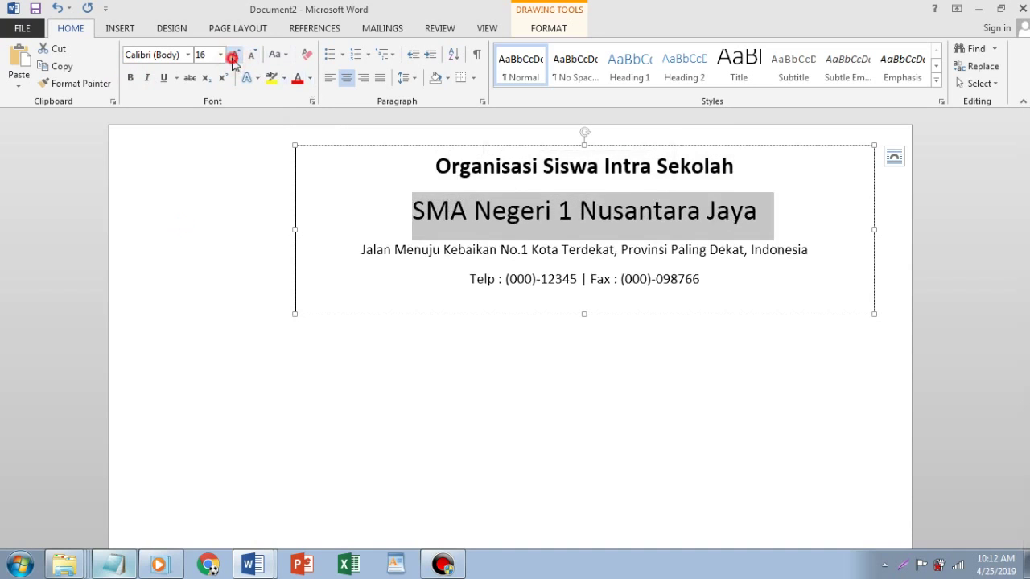
pyautogui.doubleClick(234, 56)
pyautogui.click(234, 56)
pyautogui.click(234, 55)
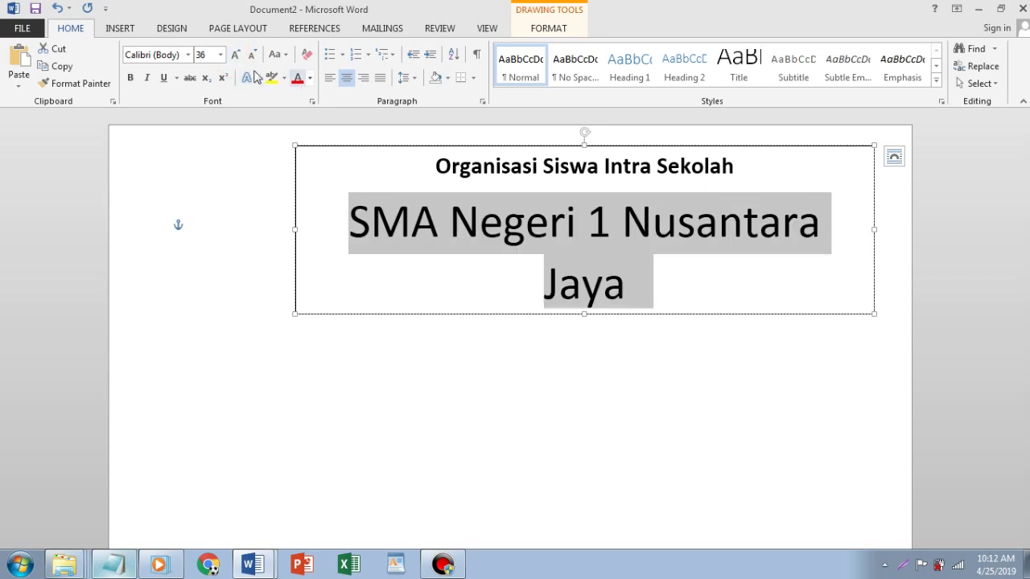
pyautogui.click(253, 54)
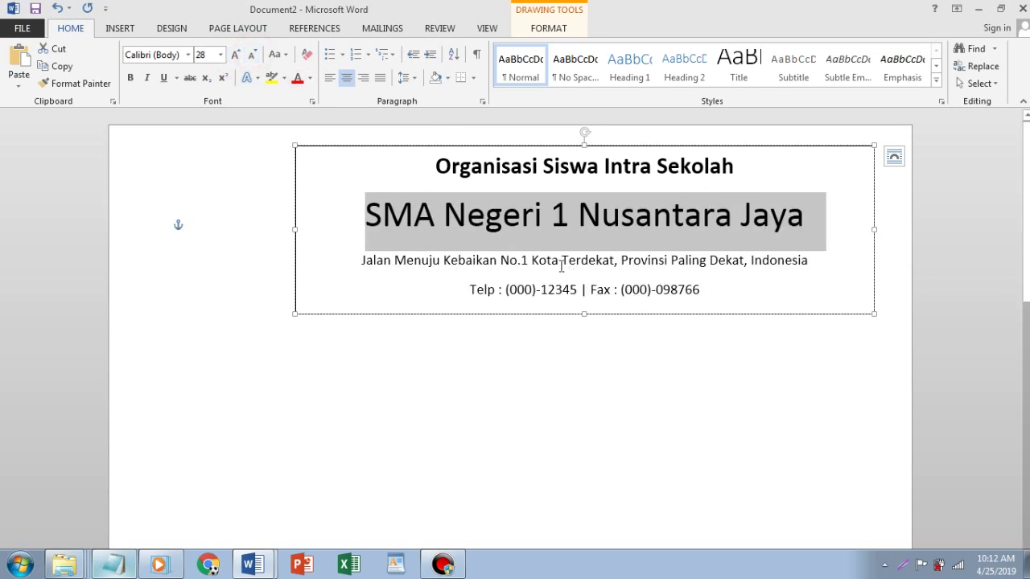
pyautogui.click(457, 259)
# Set the address and phone/fax lines to 12 pt.
pyautogui.moveTo(362, 259); pyautogui.dragTo(723, 294)
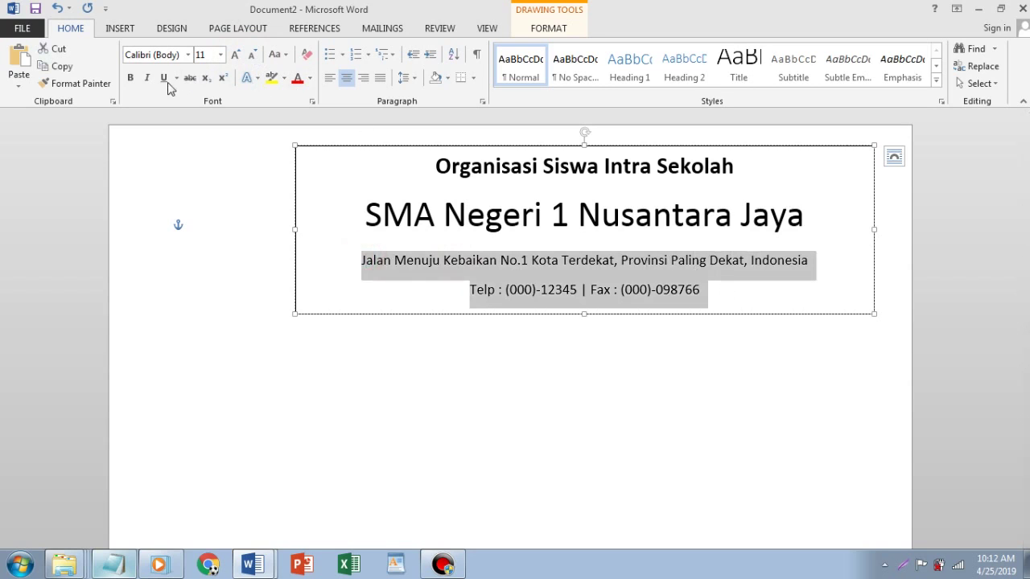
pyautogui.click(236, 55)
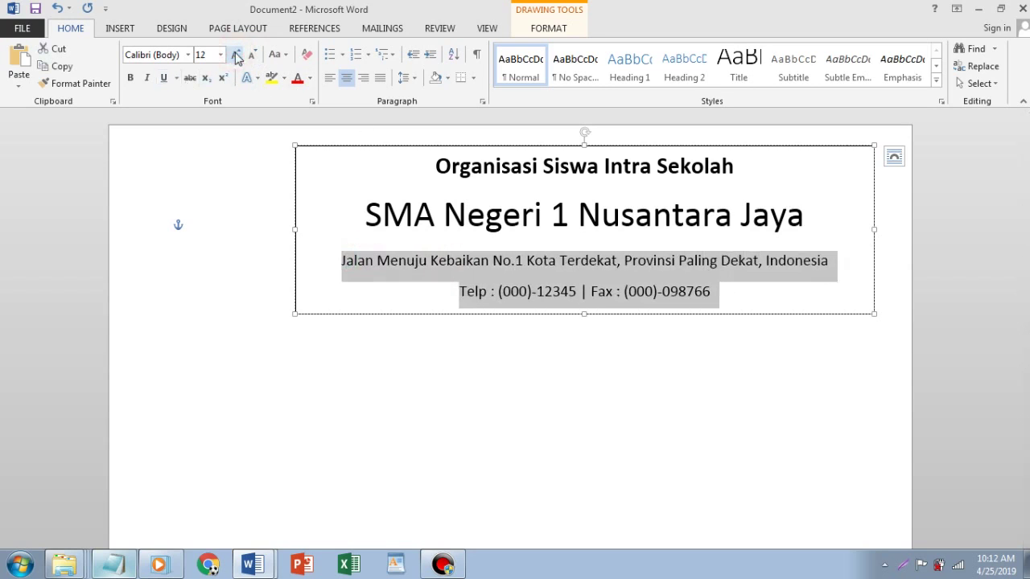
pyautogui.click(466, 240)
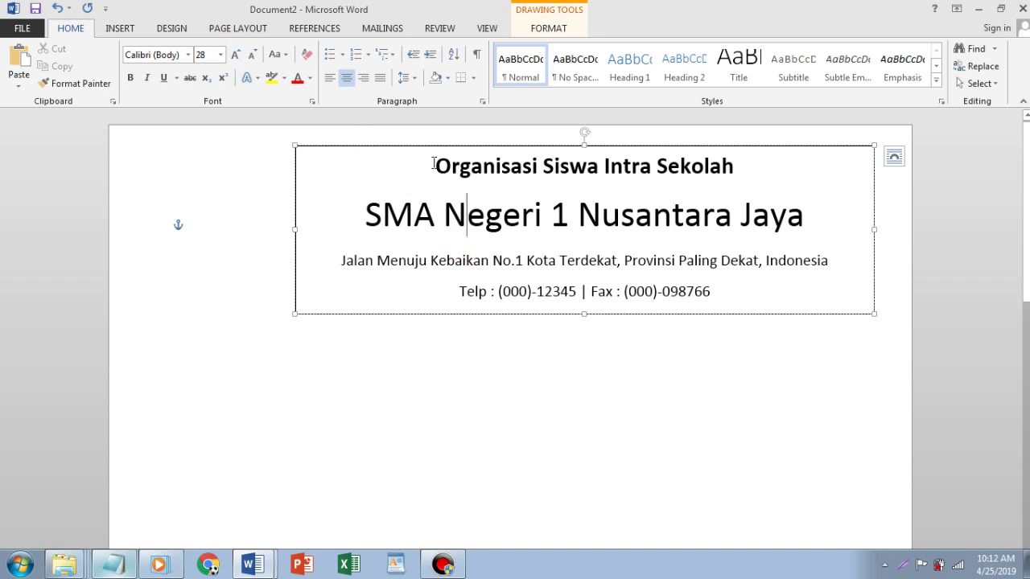
# Apply Times New Roman to all four letterhead lines.
pyautogui.moveTo(432, 163); pyautogui.dragTo(776, 297)
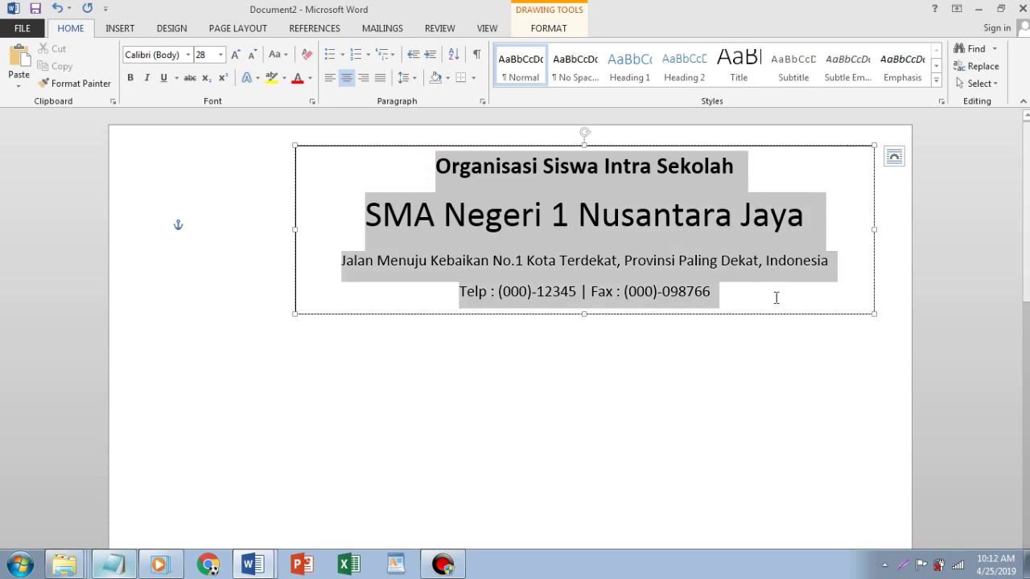
pyautogui.click(189, 55)
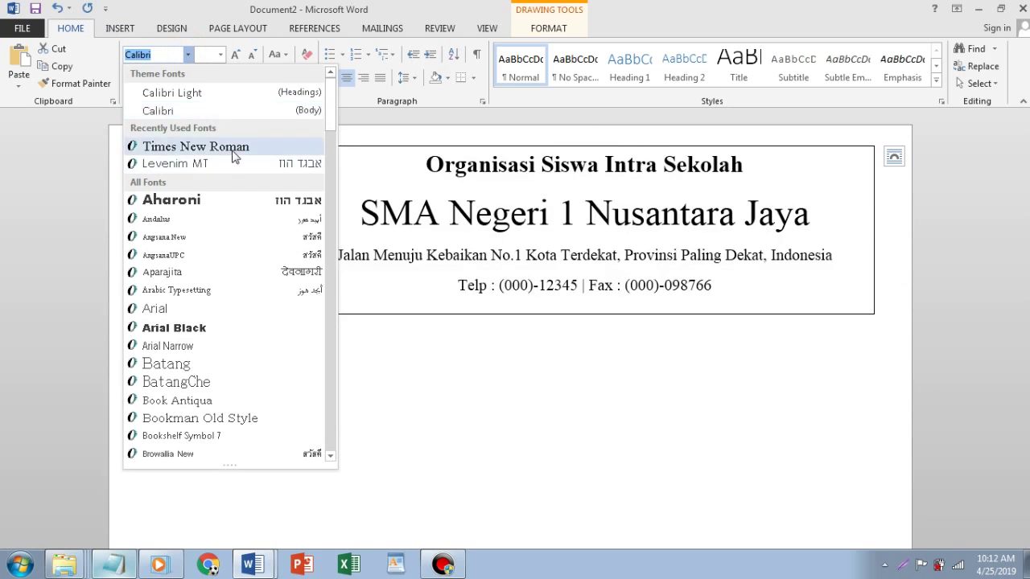
pyautogui.click(232, 150)
pyautogui.click(502, 270)
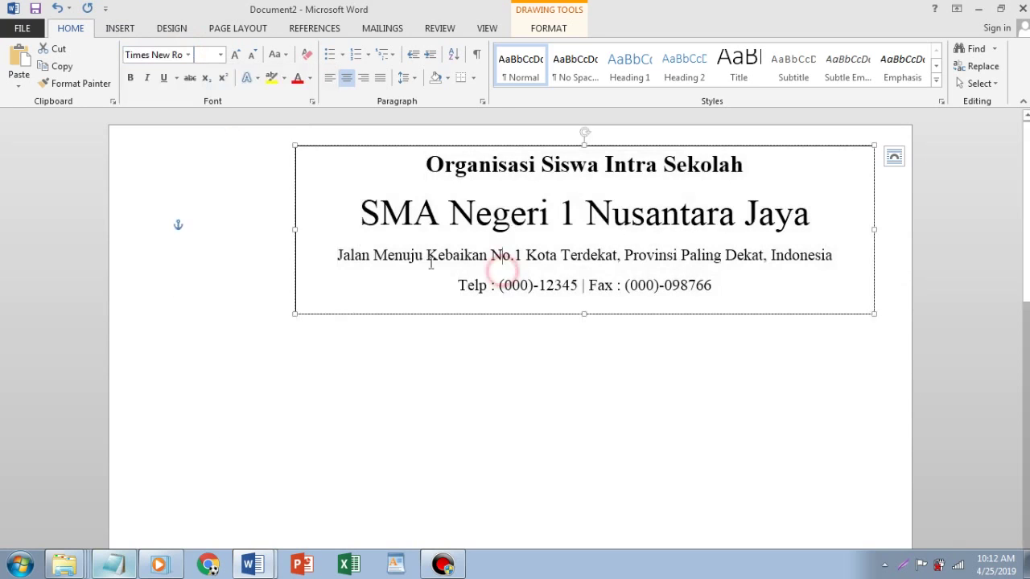
# Check the title, school name, address and phone lines' formatting by selecting each.
pyautogui.moveTo(406, 168); pyautogui.dragTo(725, 185)
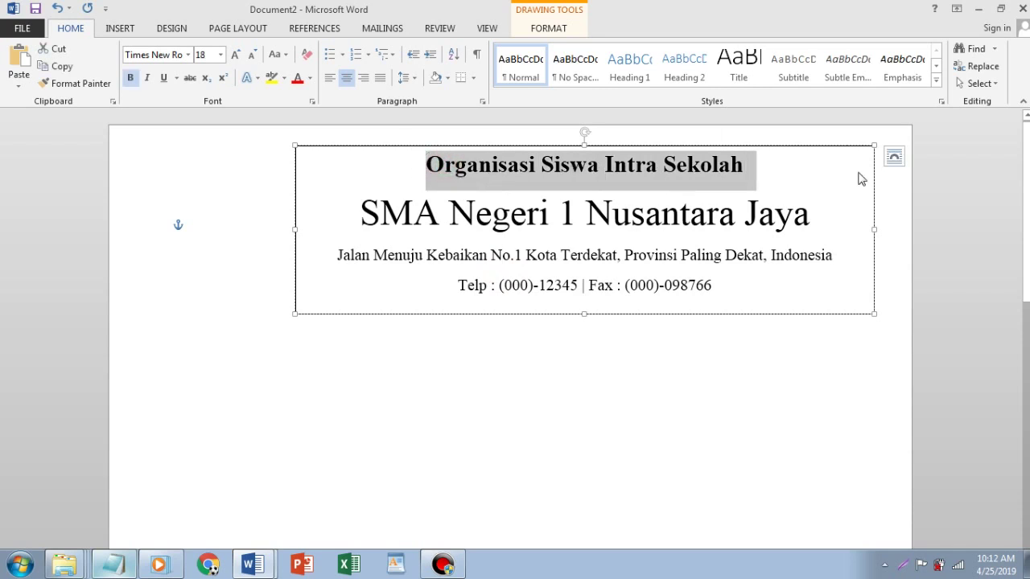
pyautogui.moveTo(363, 213); pyautogui.dragTo(808, 213)
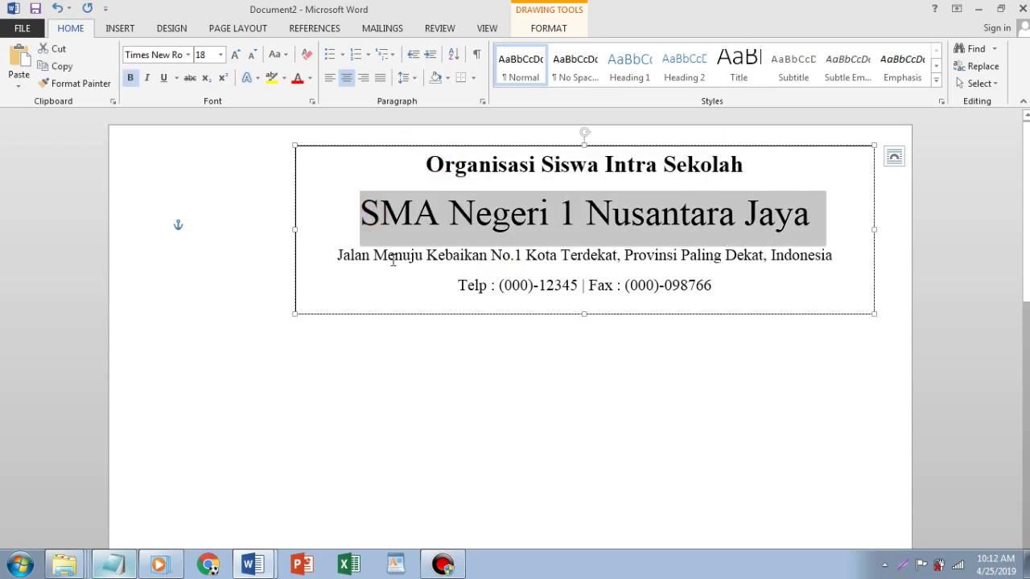
pyautogui.moveTo(367, 258); pyautogui.dragTo(680, 255)
pyautogui.click(737, 289)
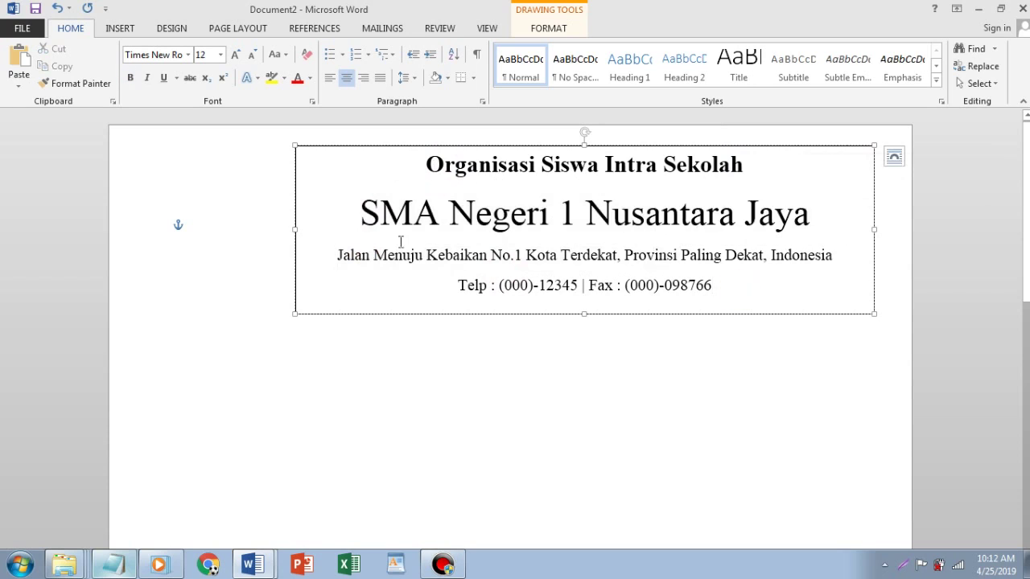
pyautogui.moveTo(367, 214); pyautogui.dragTo(745, 214)
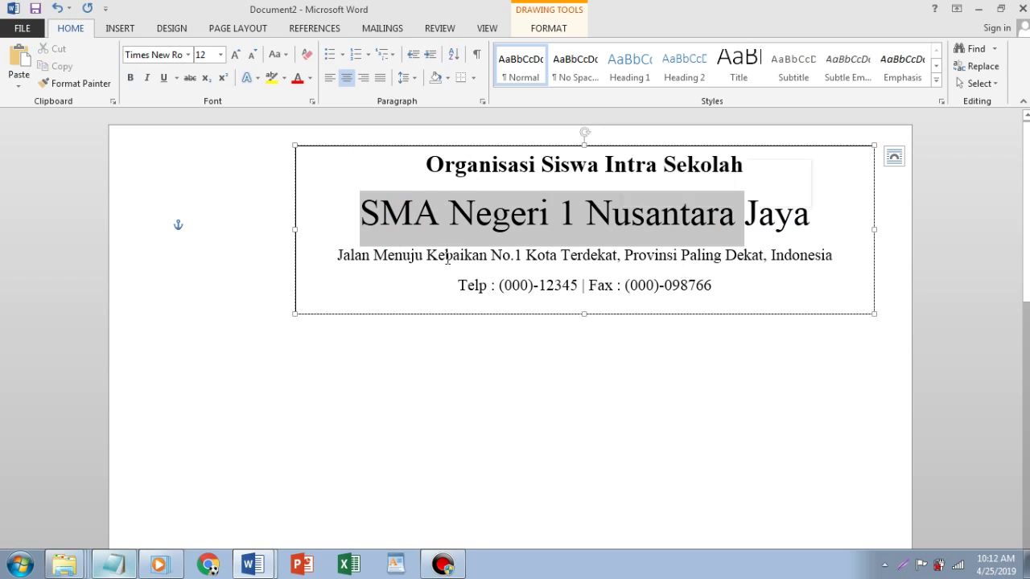
pyautogui.moveTo(426, 256); pyautogui.dragTo(609, 281)
pyautogui.moveTo(724, 287); pyautogui.dragTo(503, 287)
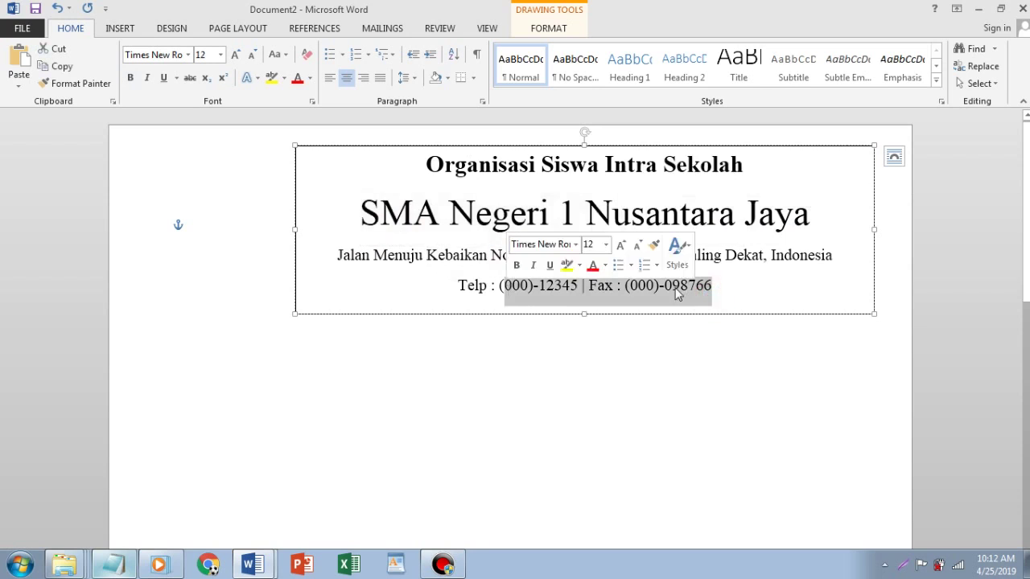
pyautogui.click(466, 252)
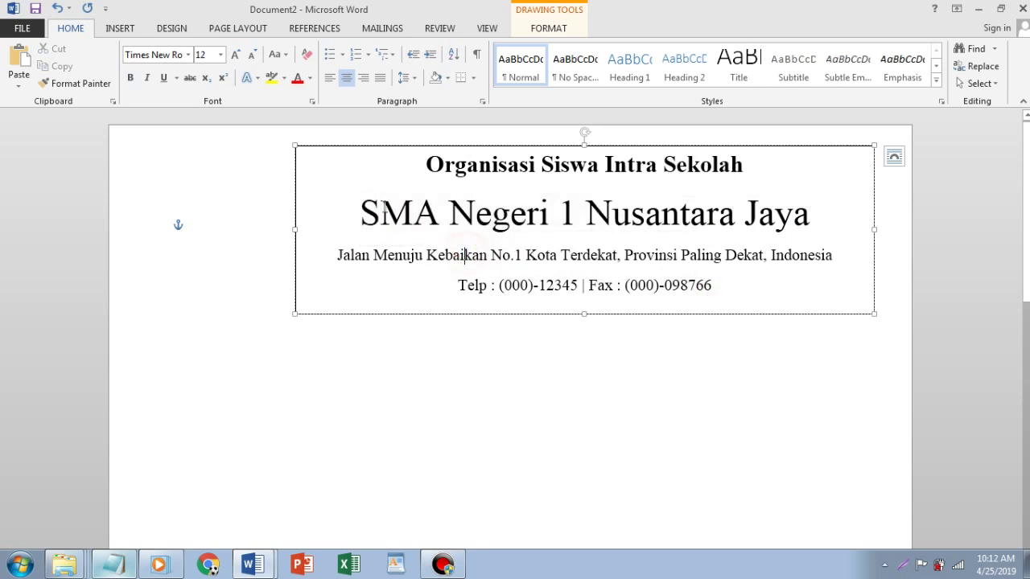
pyautogui.moveTo(368, 212); pyautogui.dragTo(815, 231)
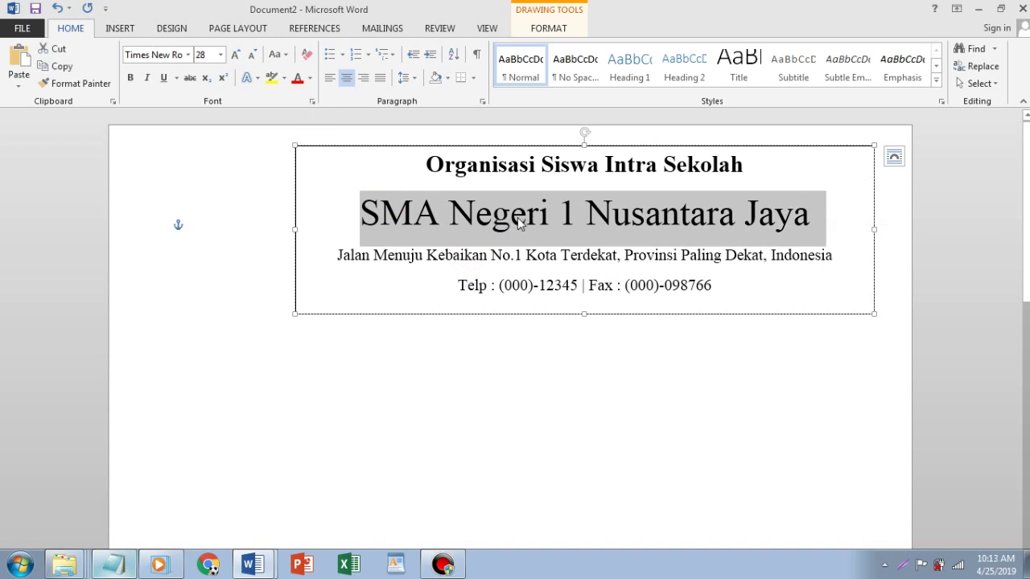
pyautogui.click(714, 281)
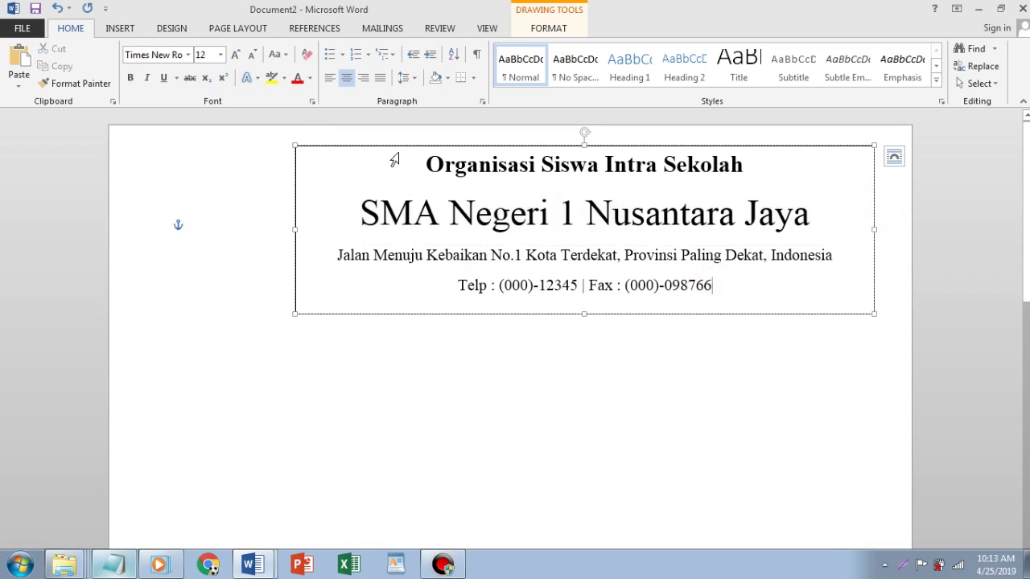
# Set the letterhead text box's Shape Outline to No Outline.
pyautogui.click(314, 146)
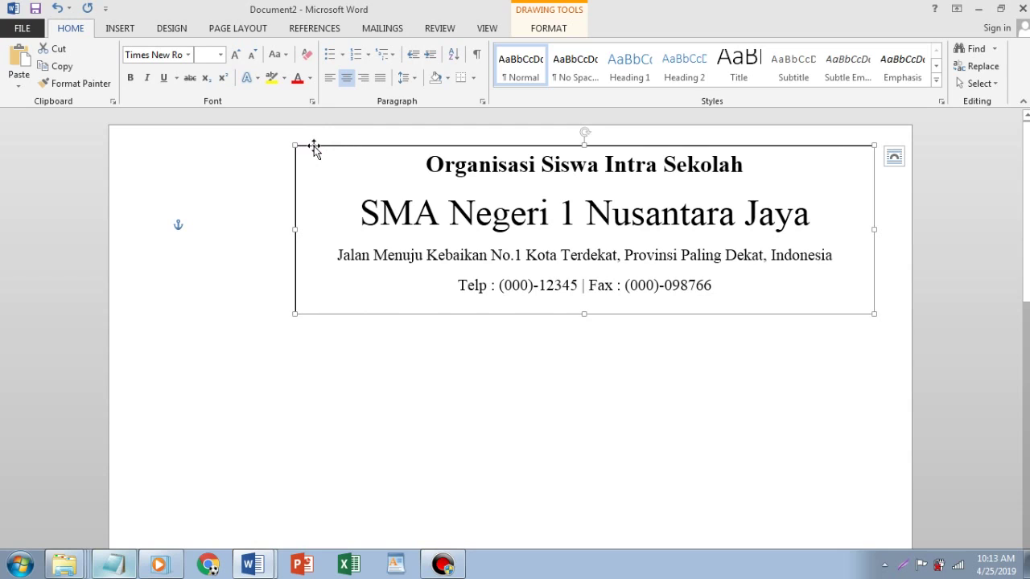
pyautogui.doubleClick(314, 146)
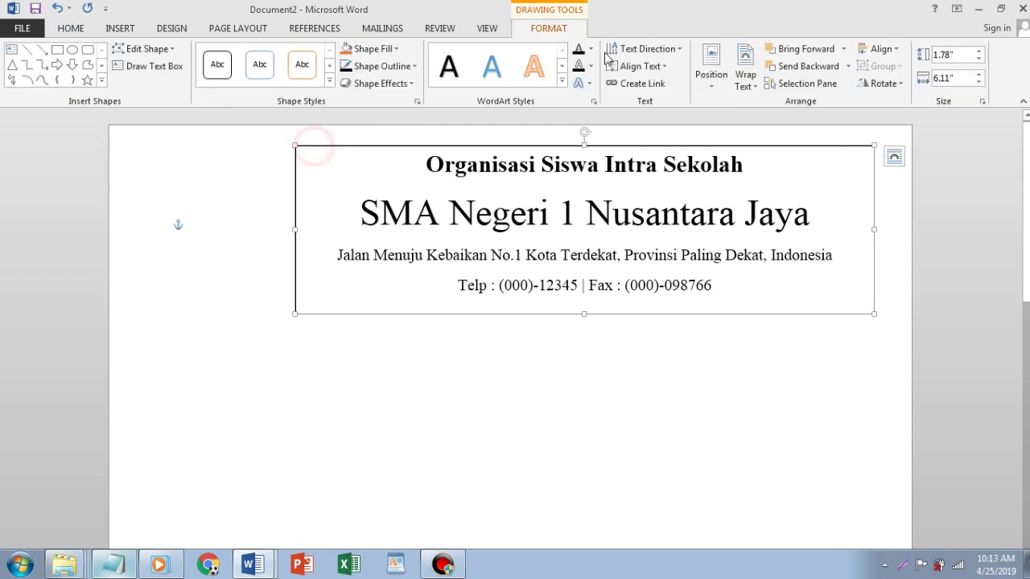
pyautogui.click(547, 30)
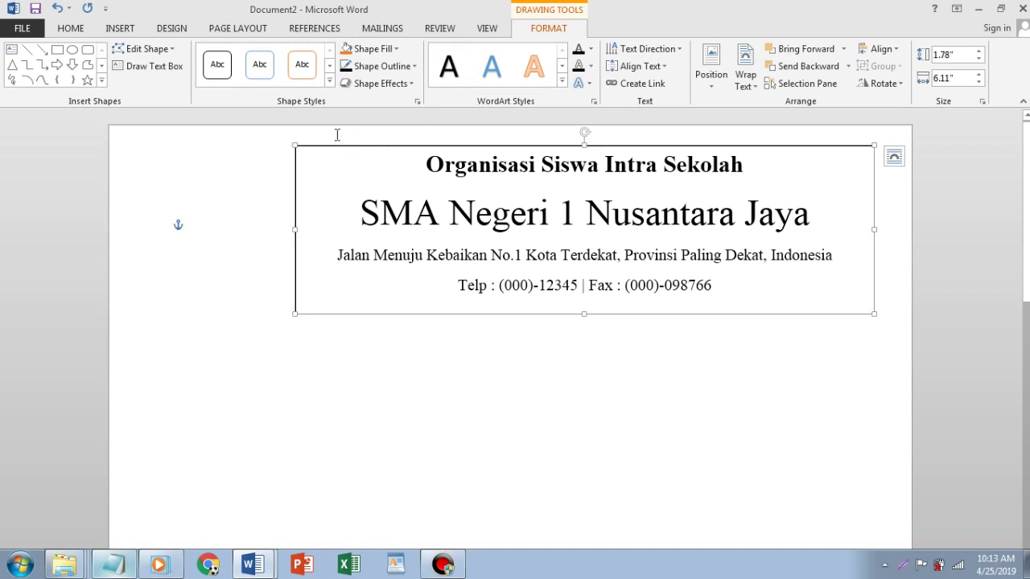
pyautogui.click(412, 68)
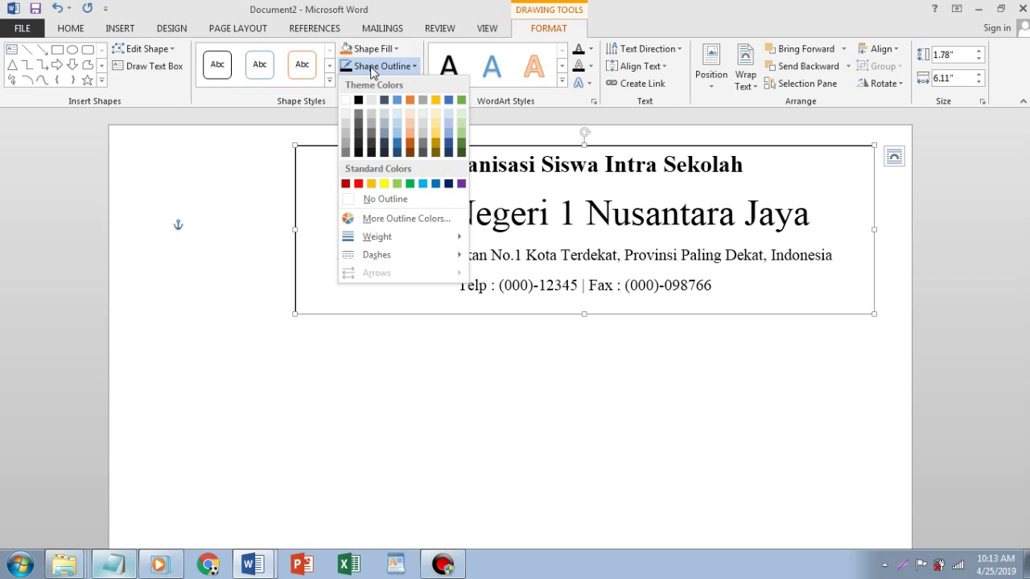
pyautogui.click(388, 199)
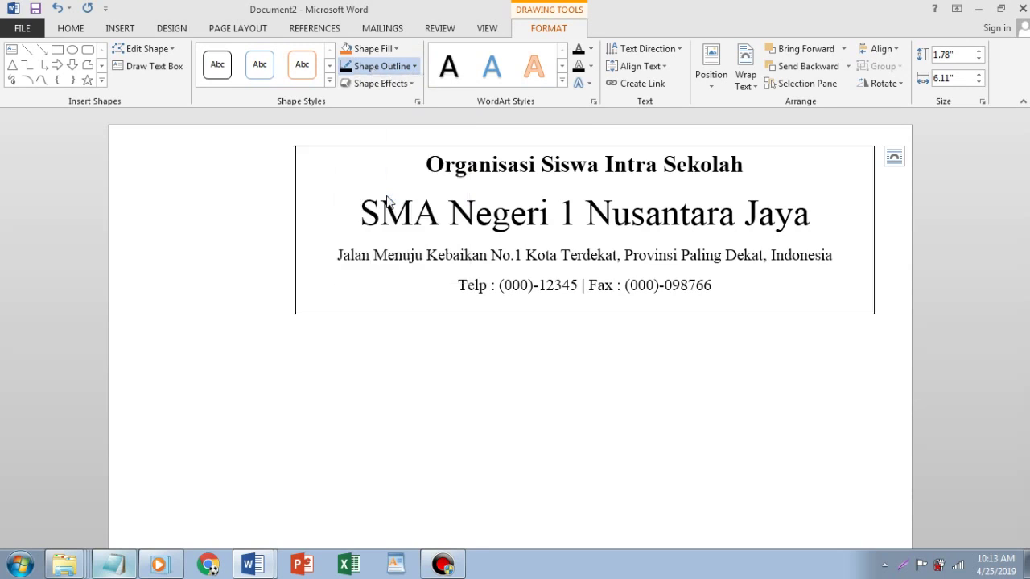
pyautogui.click(493, 345)
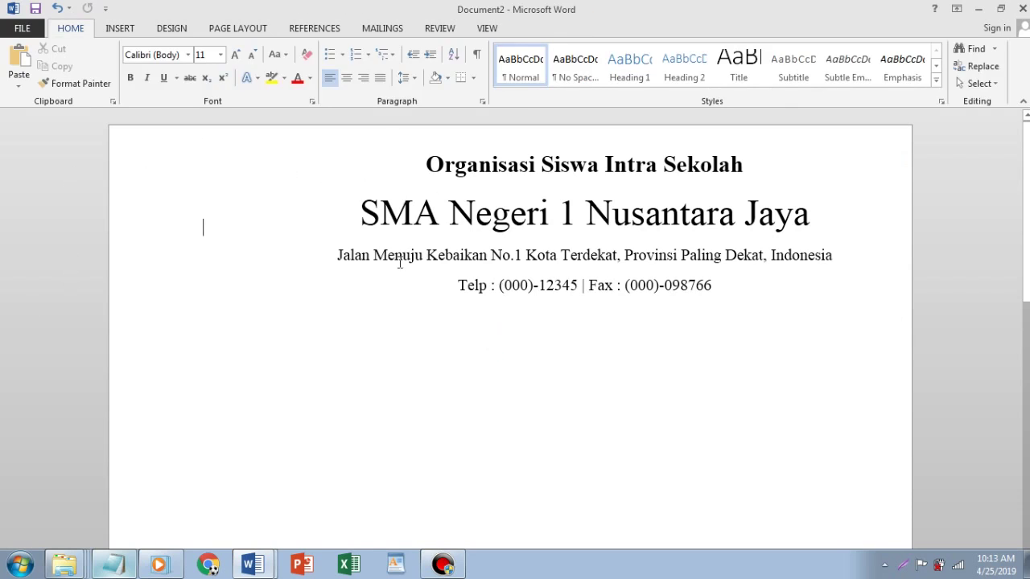
# Draw a straight, Shift-constrained horizontal line about 7.31" long beneath the phone/fax line.
pyautogui.click(122, 33)
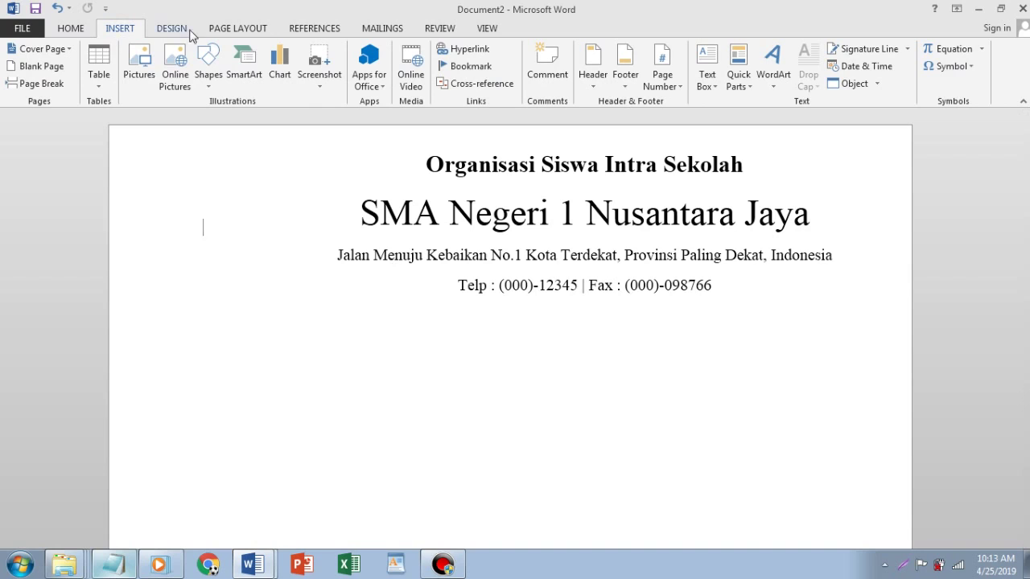
pyautogui.click(214, 92)
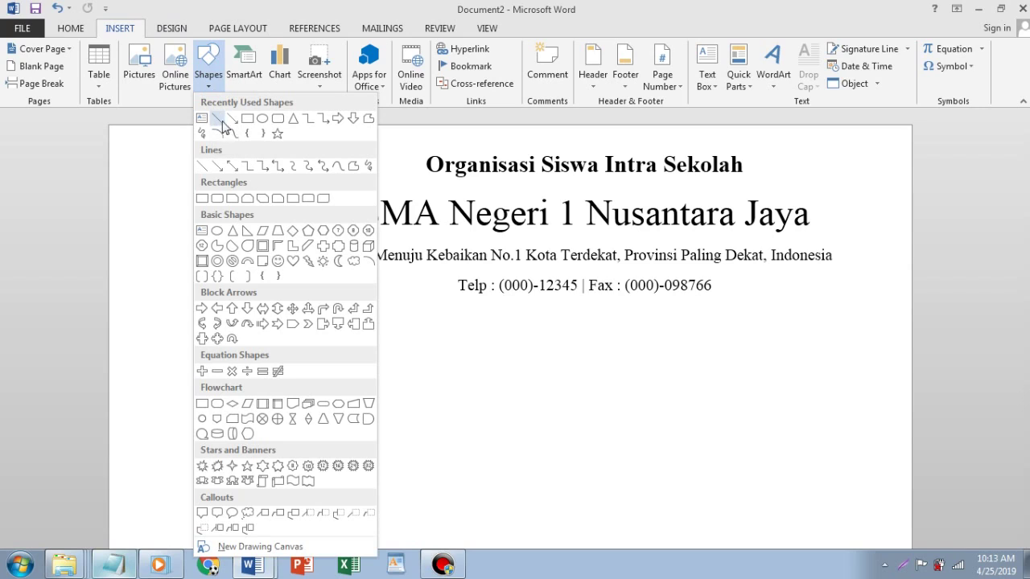
pyautogui.click(221, 120)
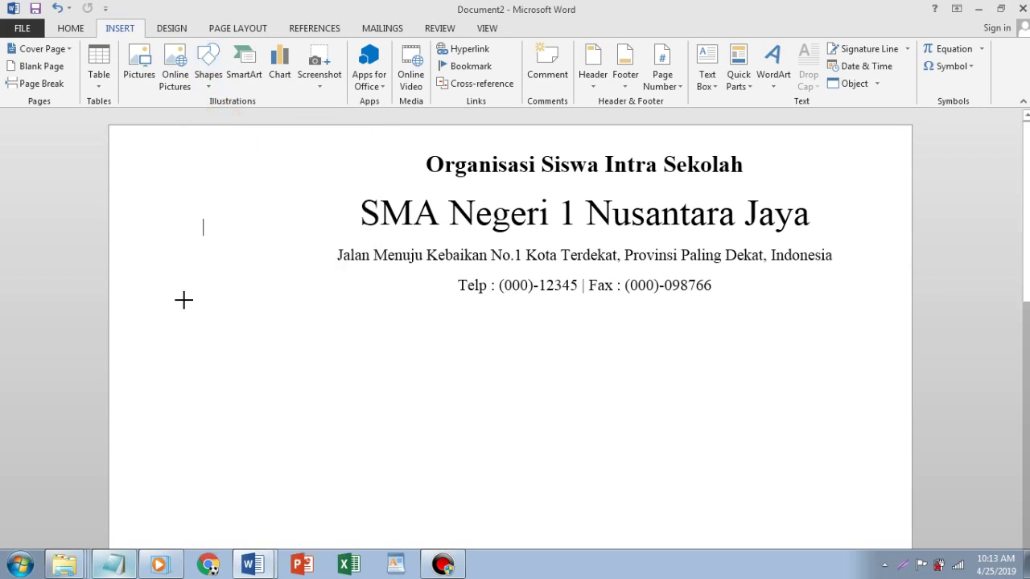
pyautogui.moveTo(183, 300); pyautogui.dragTo(855, 310)
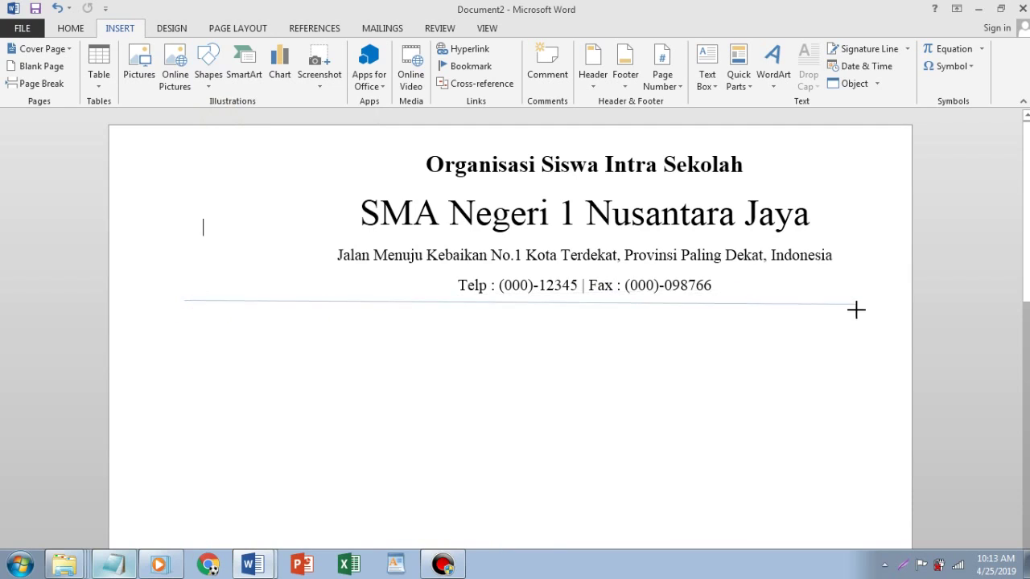
pyautogui.moveTo(855, 309); pyautogui.dragTo(881, 301)
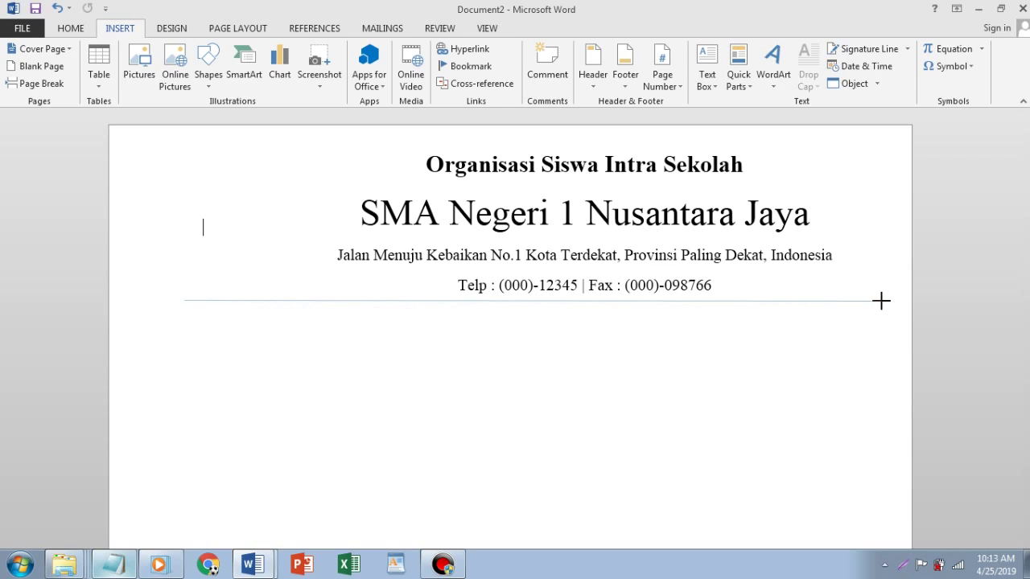
pyautogui.moveTo(880, 301); pyautogui.dragTo(882, 305)
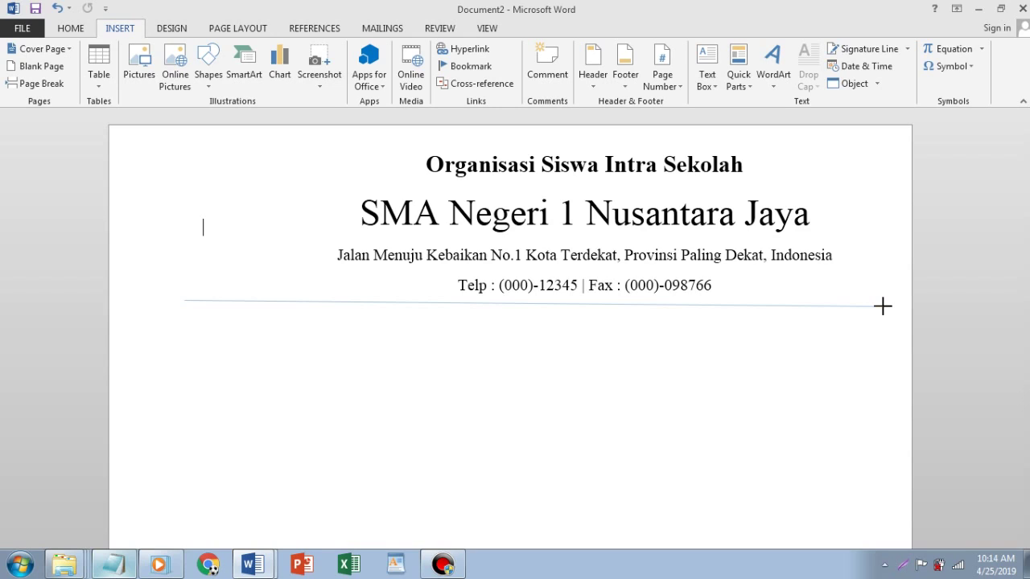
pyautogui.moveTo(884, 306)
pyautogui.mouseDown()
pyautogui.moveTo(890, 336)
pyautogui.moveTo(892, 328)
pyautogui.moveTo(747, 312)
pyautogui.moveTo(867, 290)
pyautogui.mouseUp()
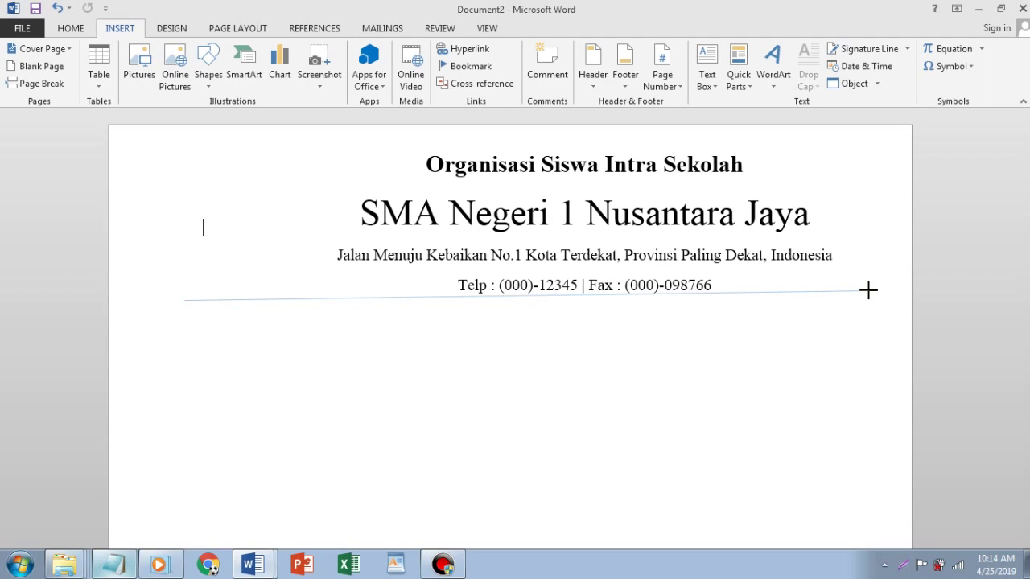
pyautogui.press('shift')
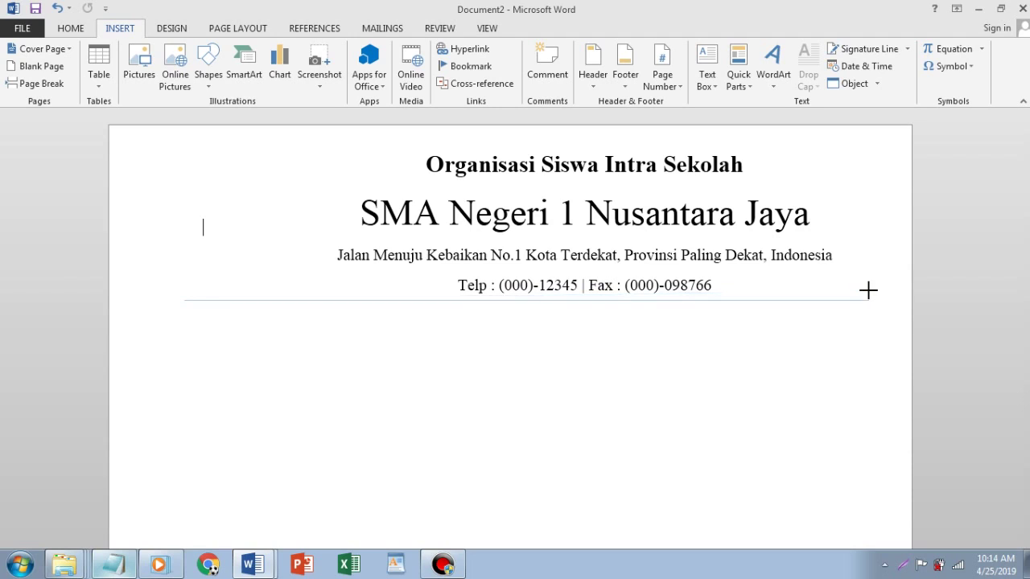
pyautogui.moveTo(867, 290)
pyautogui.mouseDown()
pyautogui.moveTo(884, 293)
pyautogui.moveTo(319, 308)
pyautogui.moveTo(622, 324)
pyautogui.moveTo(780, 282)
pyautogui.mouseUp()
pyautogui.moveTo(780, 282); pyautogui.dragTo(874, 290)
pyautogui.moveTo(875, 291); pyautogui.dragTo(874, 292)
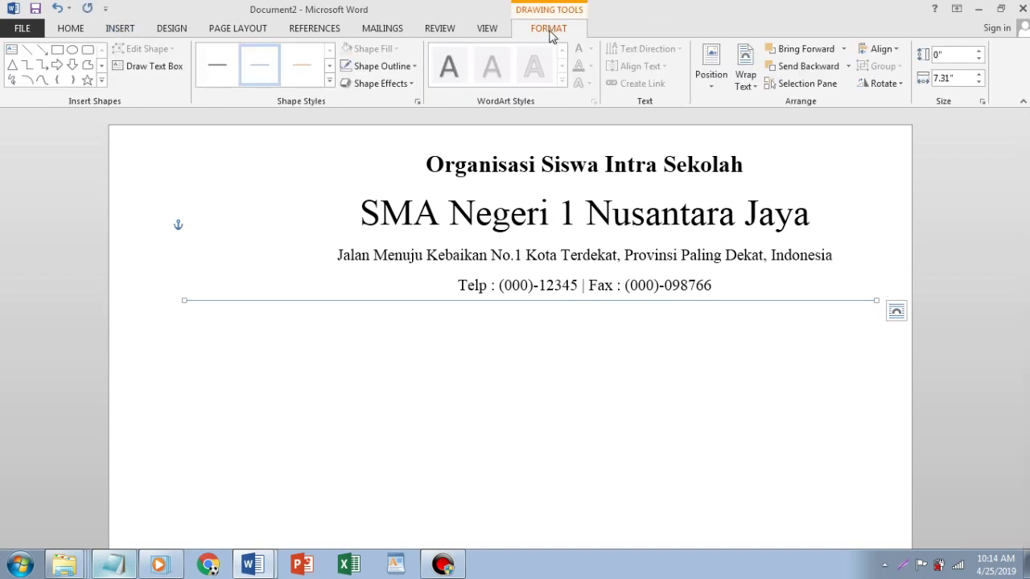
# Make the line under the letterhead black with a 3 pt weight.
pyautogui.click(338, 303)
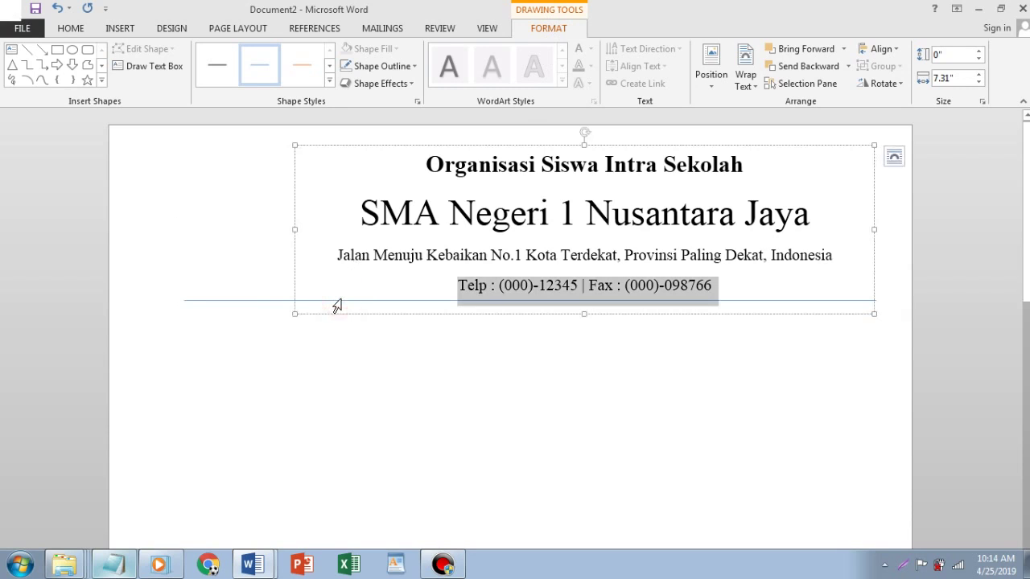
pyautogui.click(248, 302)
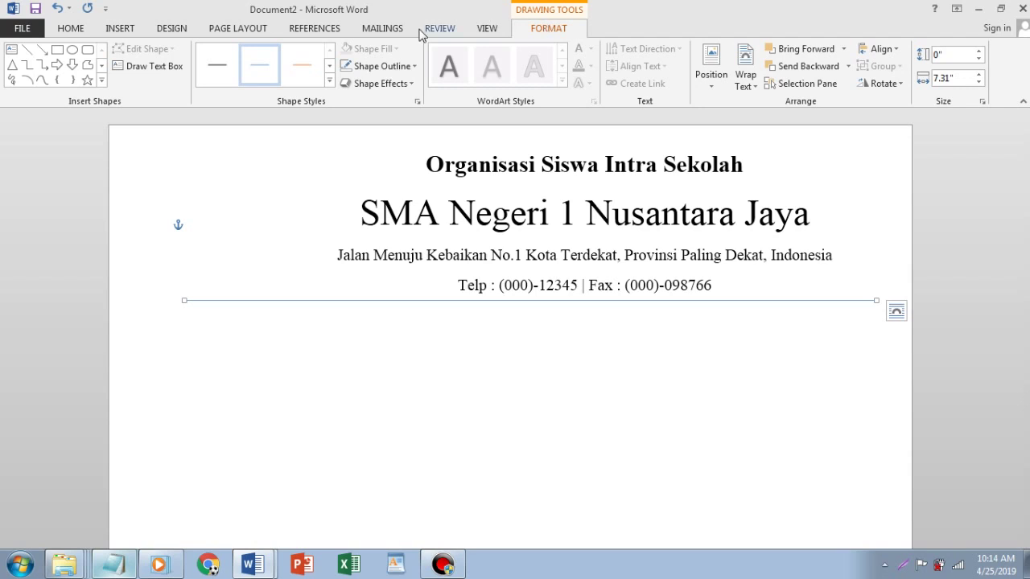
pyautogui.click(410, 68)
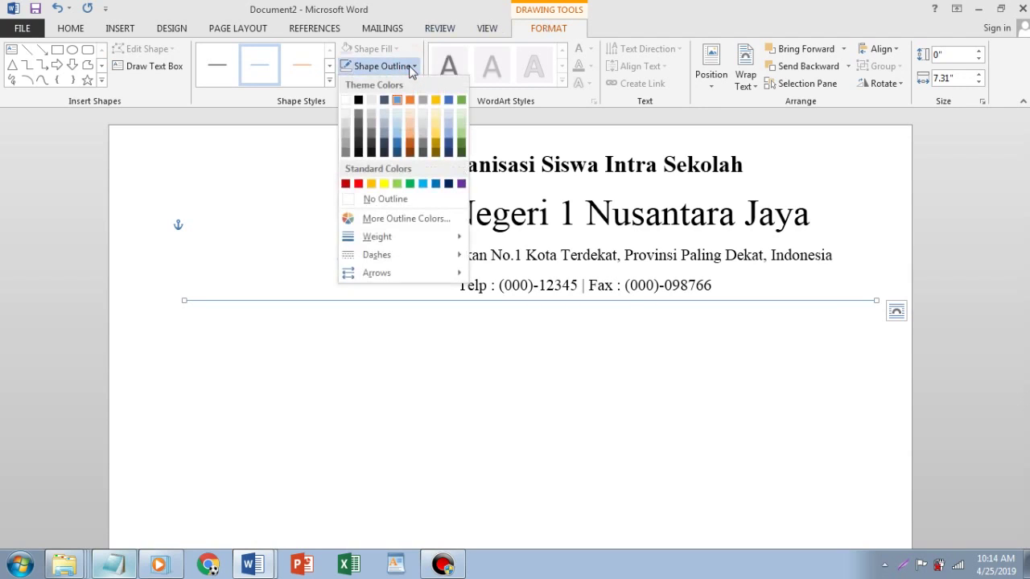
pyautogui.moveTo(435, 243)
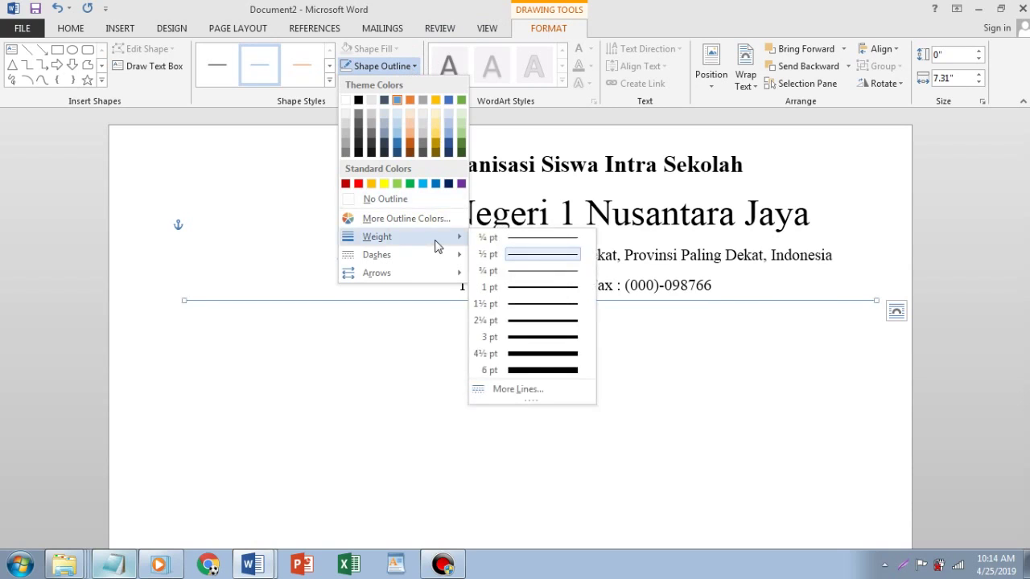
pyautogui.click(357, 100)
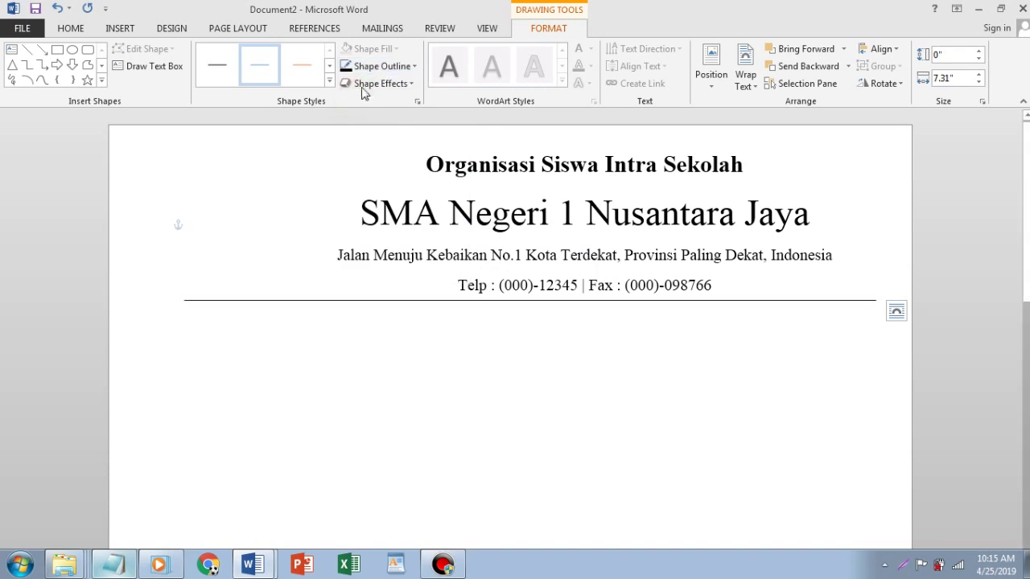
pyautogui.click(410, 66)
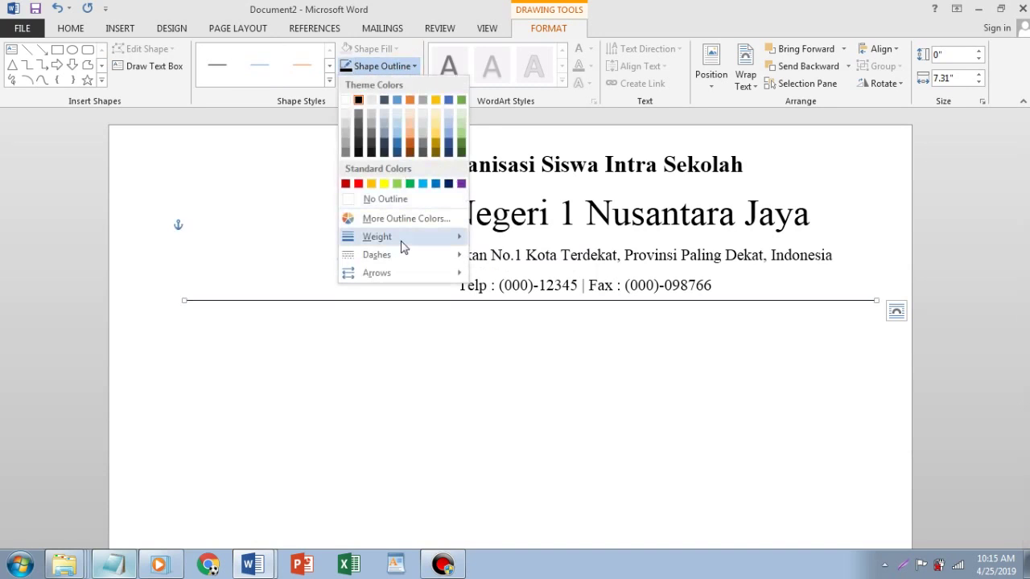
pyautogui.moveTo(441, 238)
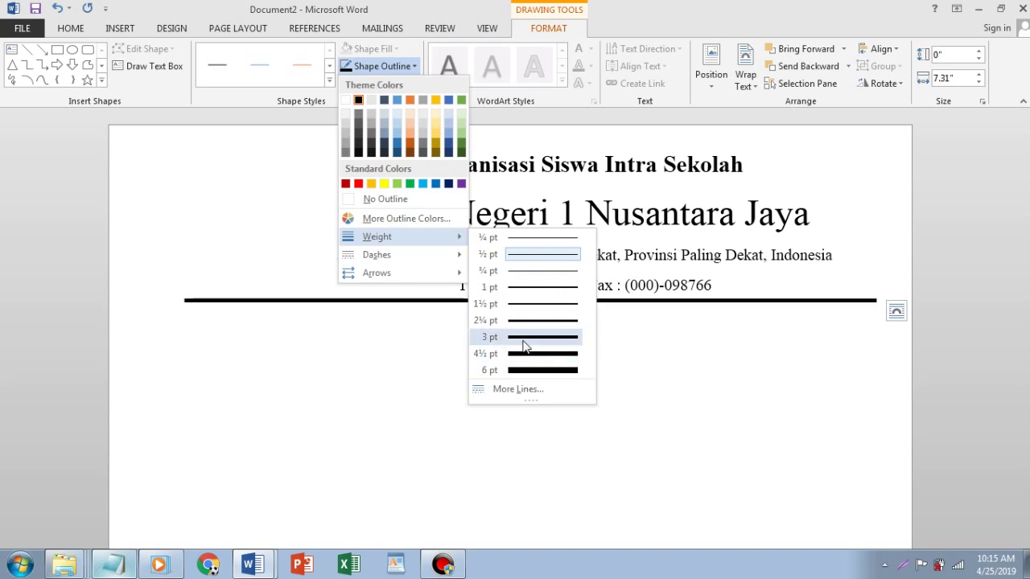
pyautogui.click(525, 338)
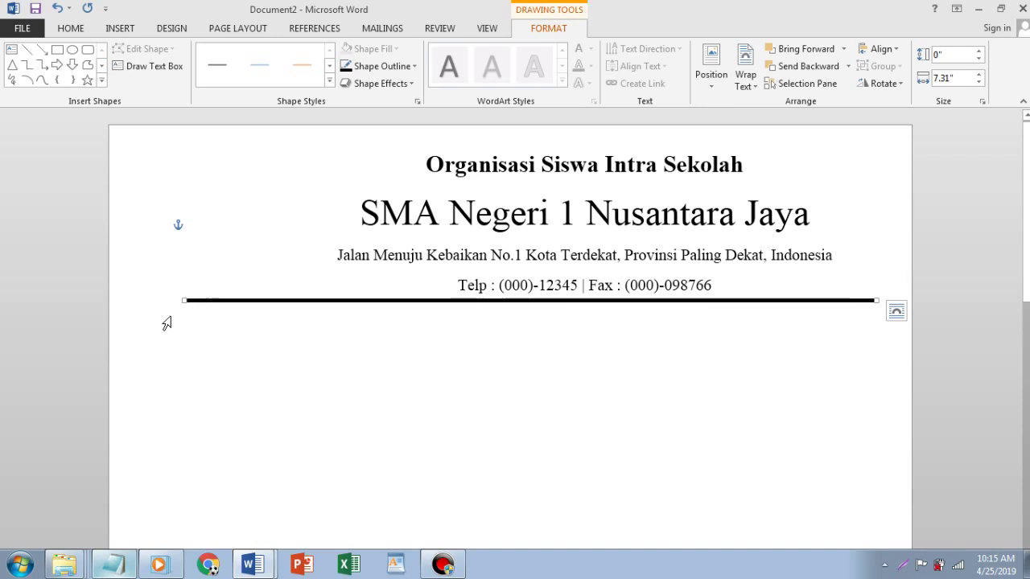
pyautogui.moveTo(183, 299); pyautogui.dragTo(187, 300)
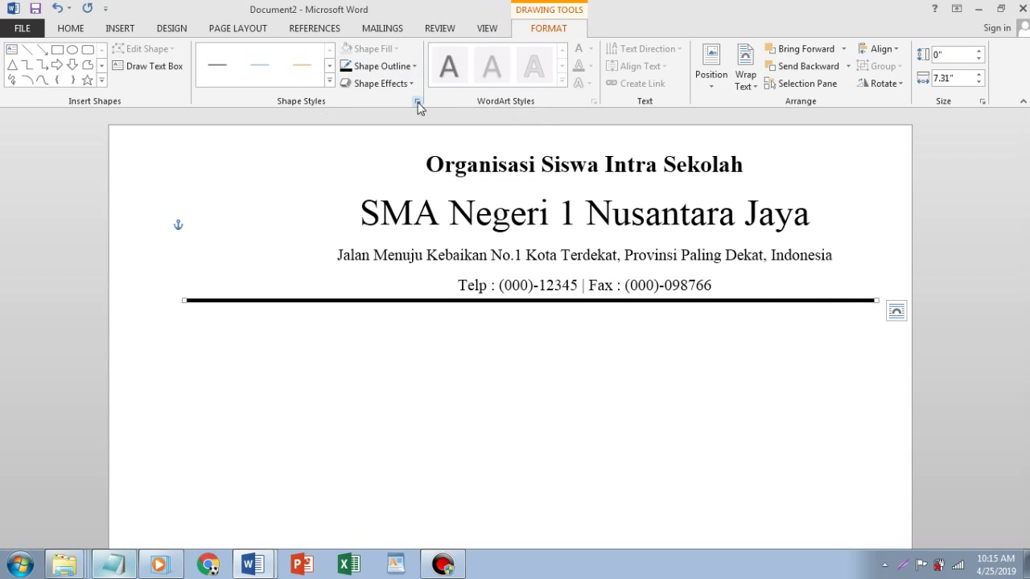
# Set the line's compound type to Thick Thin in the Format Shape pane.
pyautogui.click(417, 103)
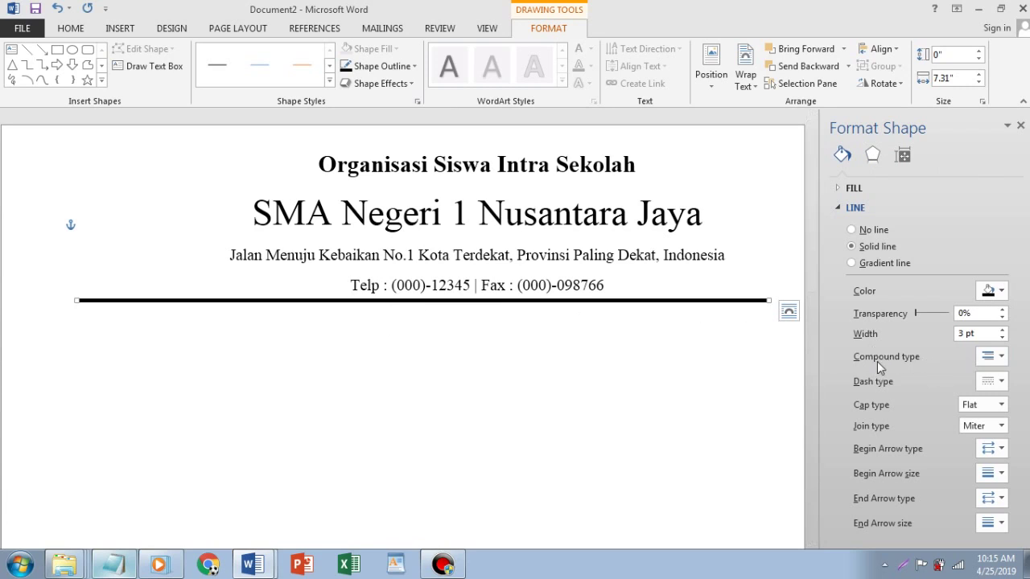
pyautogui.click(992, 356)
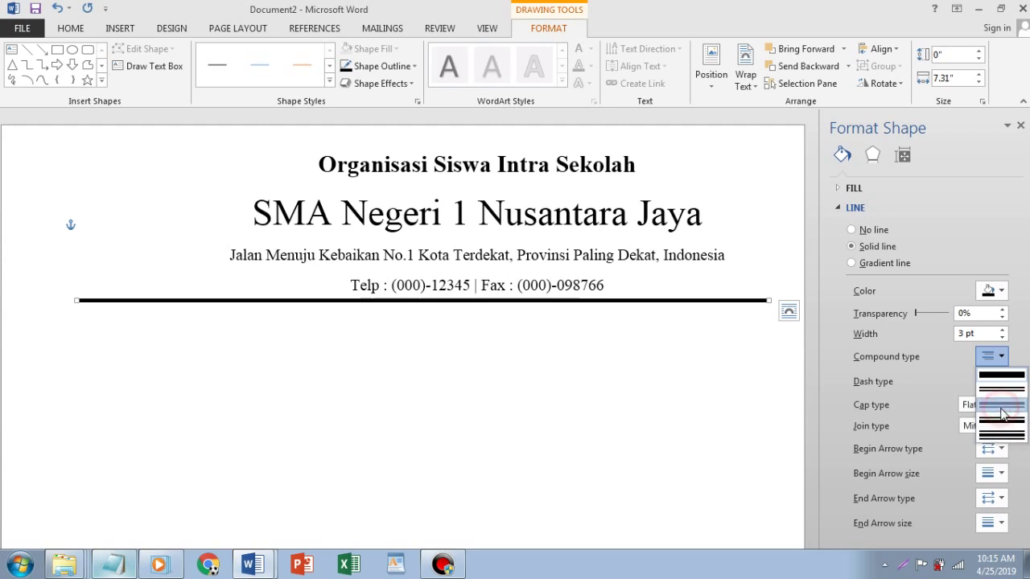
pyautogui.click(1001, 415)
pyautogui.click(726, 364)
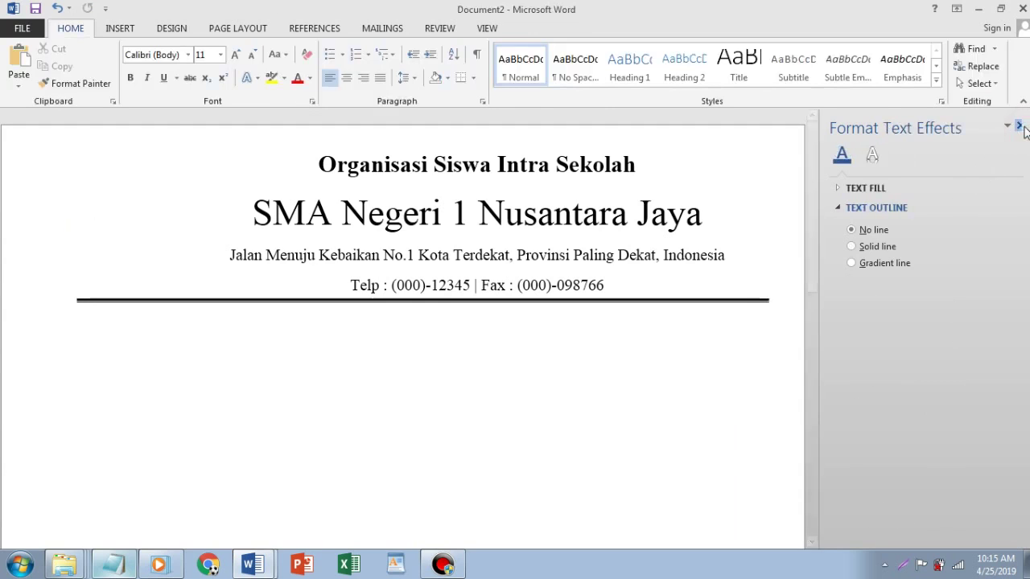
pyautogui.click(1021, 128)
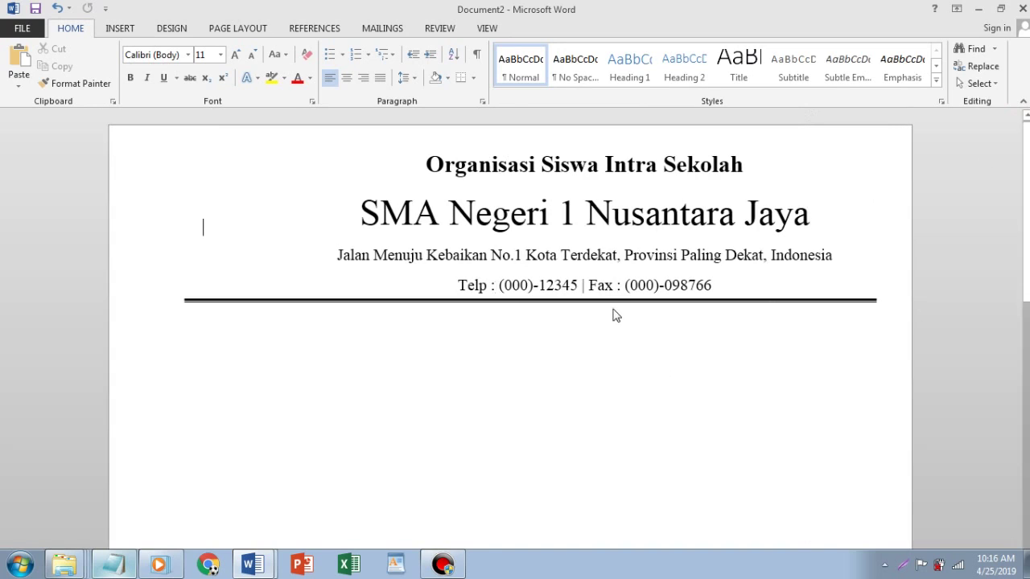
# Copy the osis_sma.png logo file from the KOP SURAT folder.
pyautogui.moveTo(65, 564)
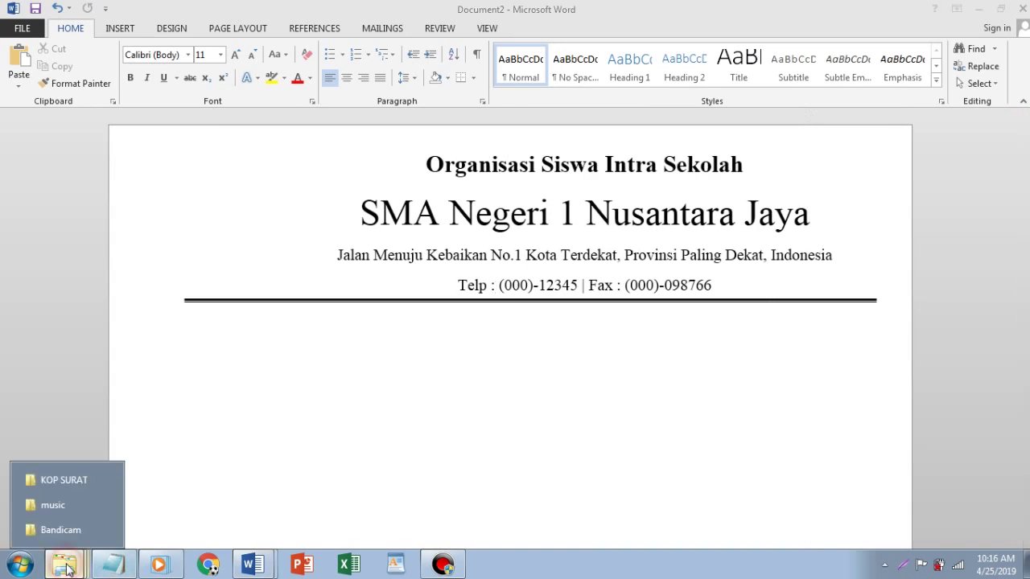
pyautogui.click(69, 481)
pyautogui.hotkey('alt', 'Tab')
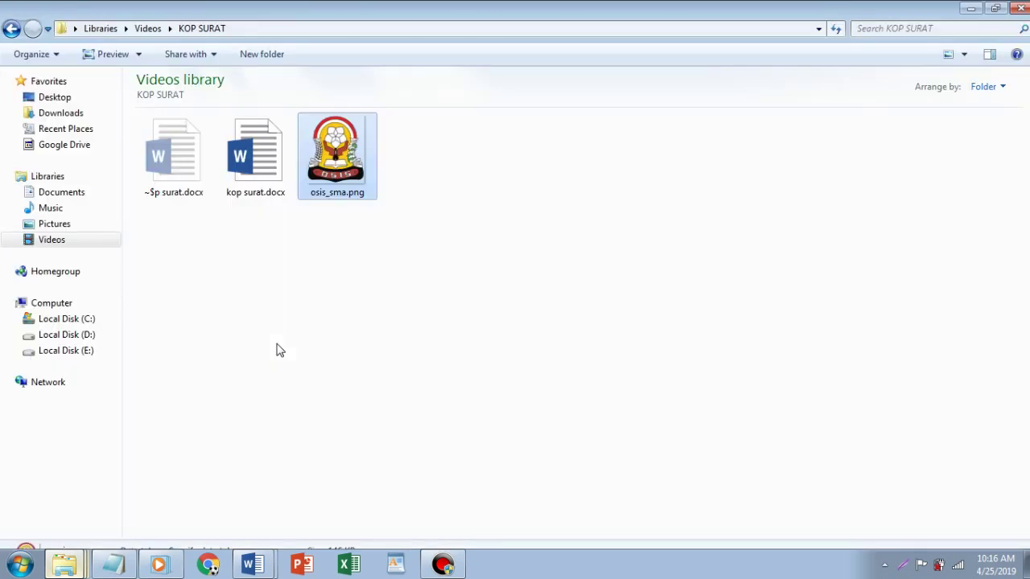
pyautogui.click(276, 346)
pyautogui.click(336, 156)
pyautogui.rightClick(348, 139)
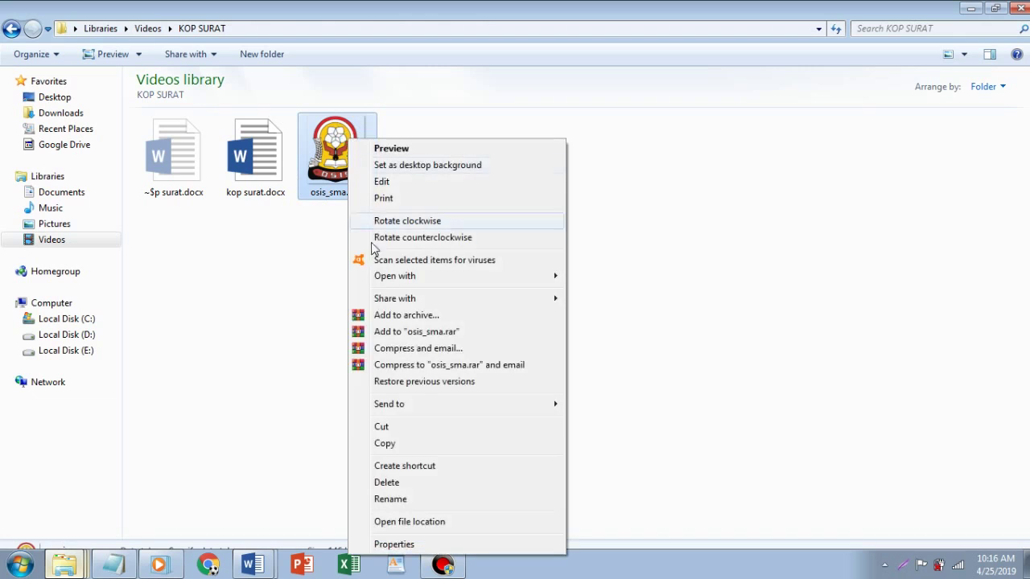
pyautogui.click(385, 444)
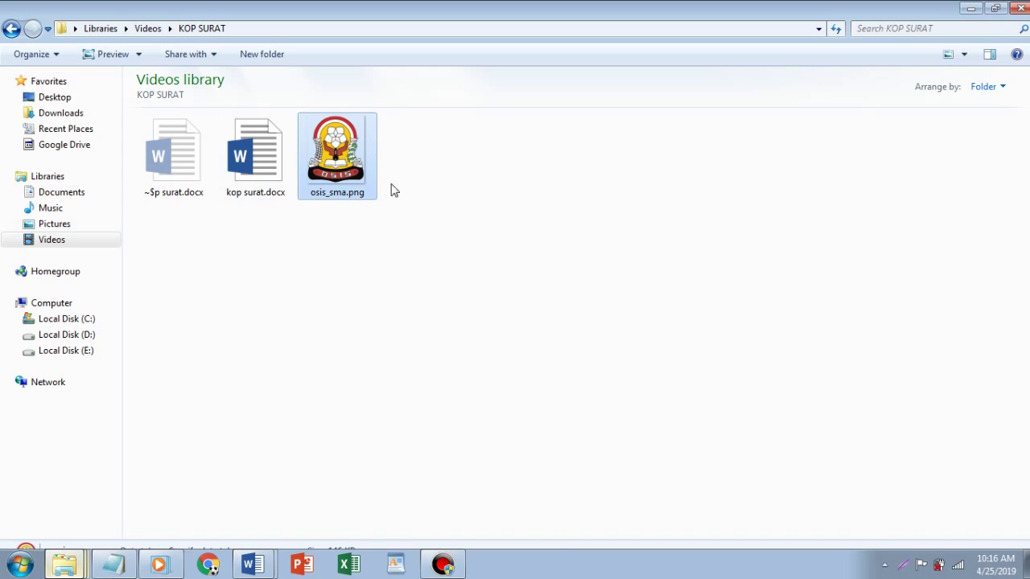
# Paste the copied OSIS logo image into Document2.
pyautogui.moveTo(257, 567)
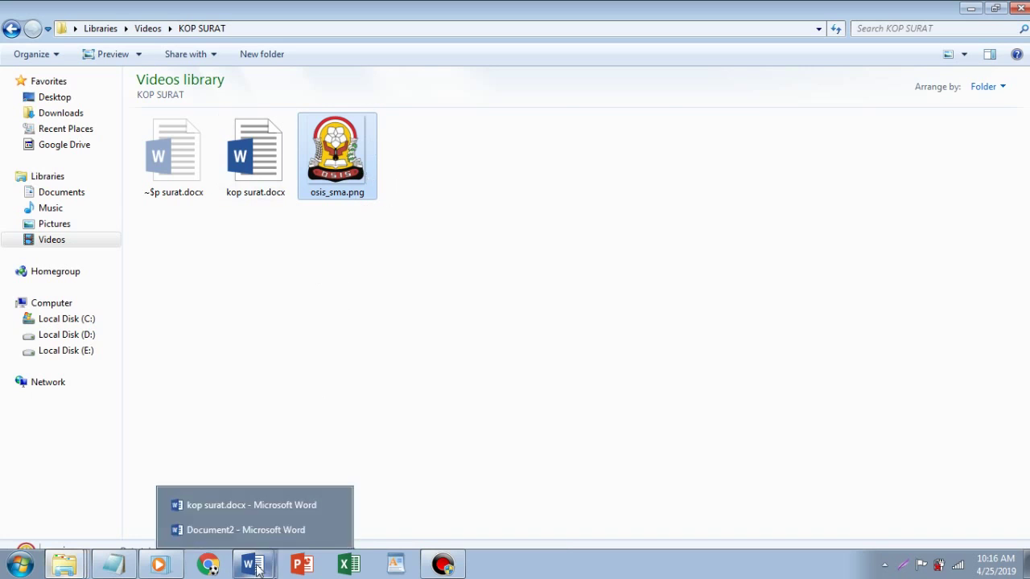
pyautogui.click(251, 531)
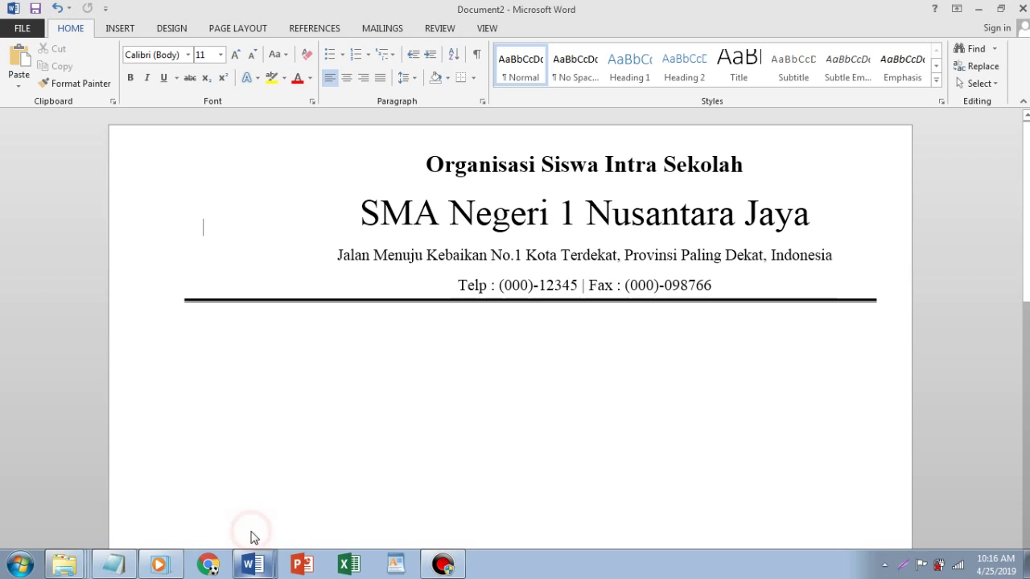
pyautogui.rightClick(259, 389)
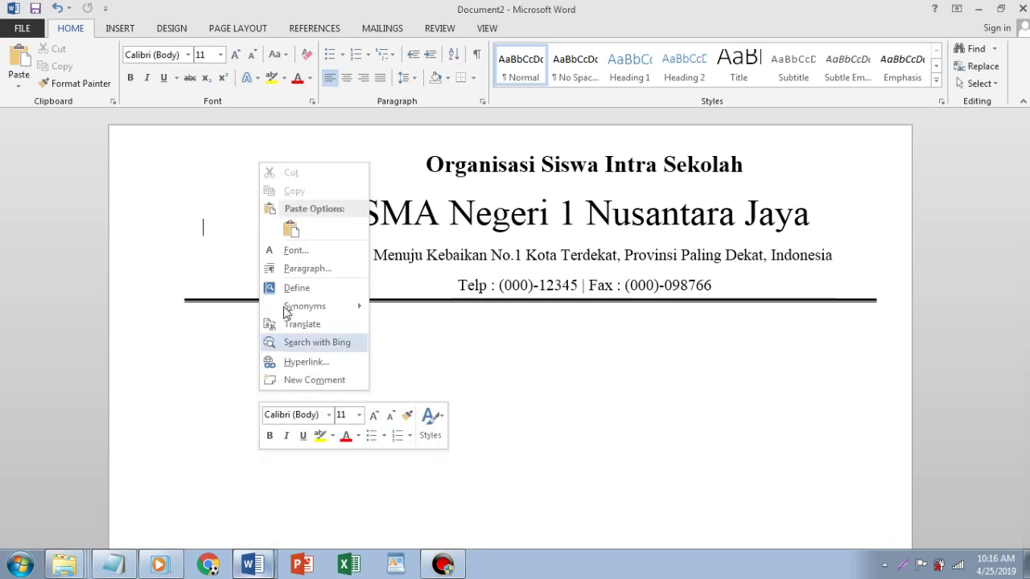
pyautogui.click(294, 228)
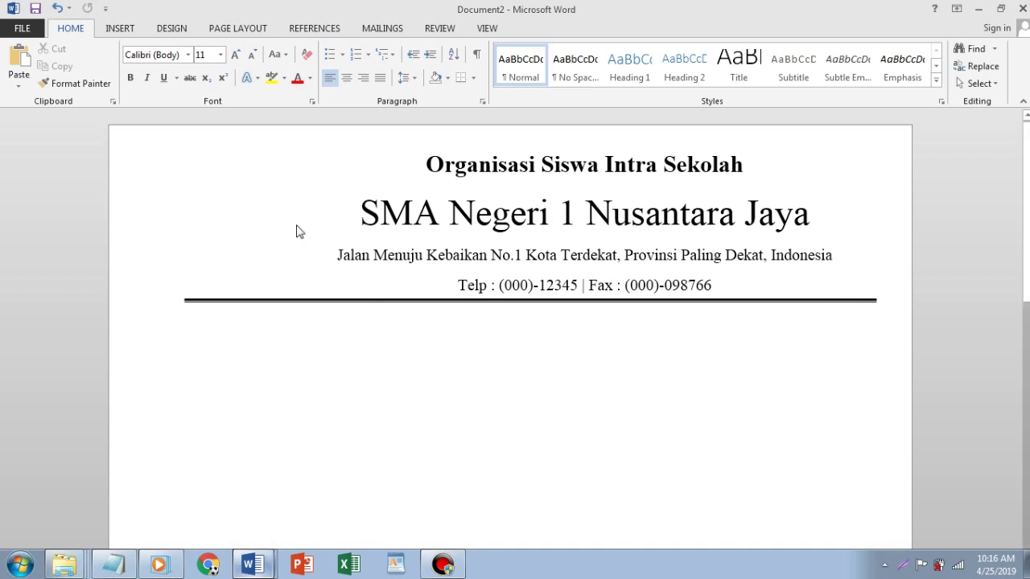
pyautogui.scroll(-3, 550, 287)
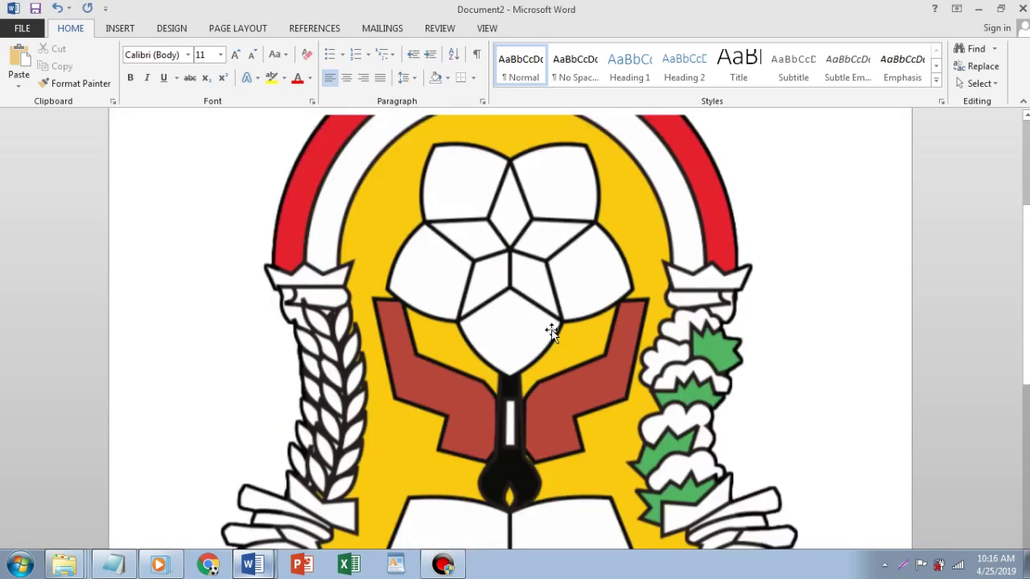
pyautogui.scroll(-3, 552, 329)
pyautogui.scroll(-3, 552, 333)
# Shrink the OSIS logo to a small size by dragging its corner handles.
pyautogui.click(478, 265)
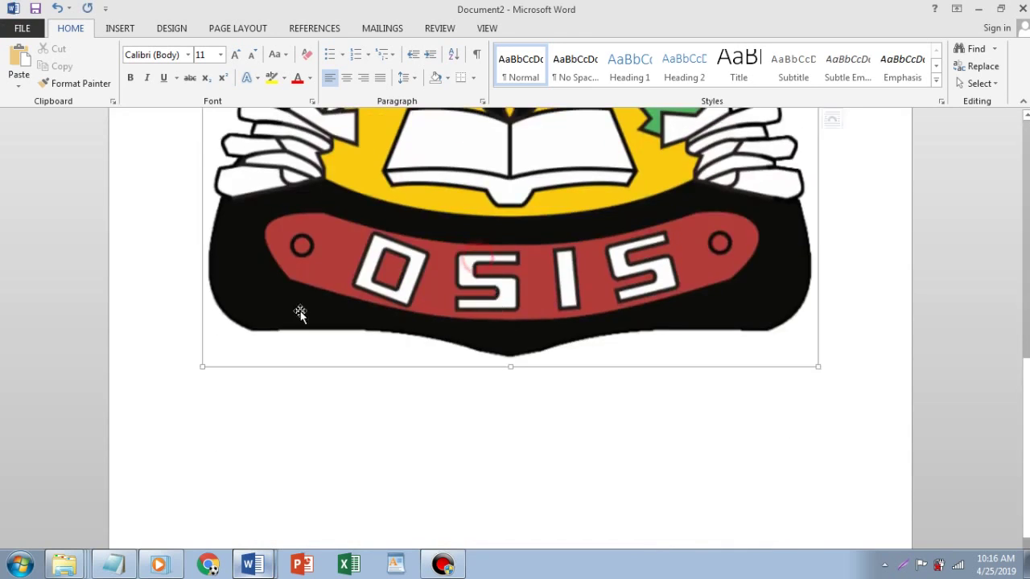
pyautogui.moveTo(200, 366); pyautogui.dragTo(469, 262)
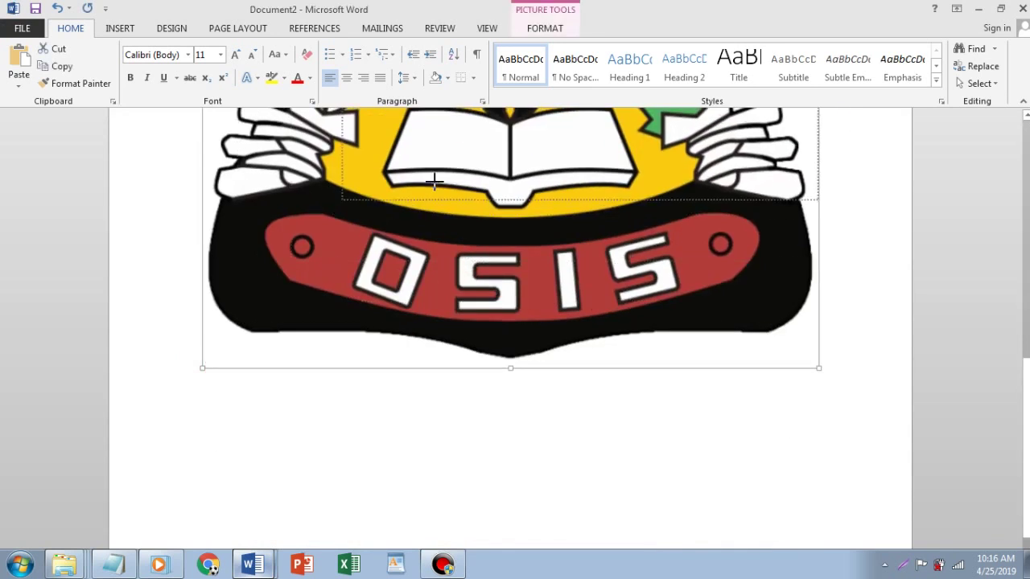
pyautogui.scroll(3, 468, 264)
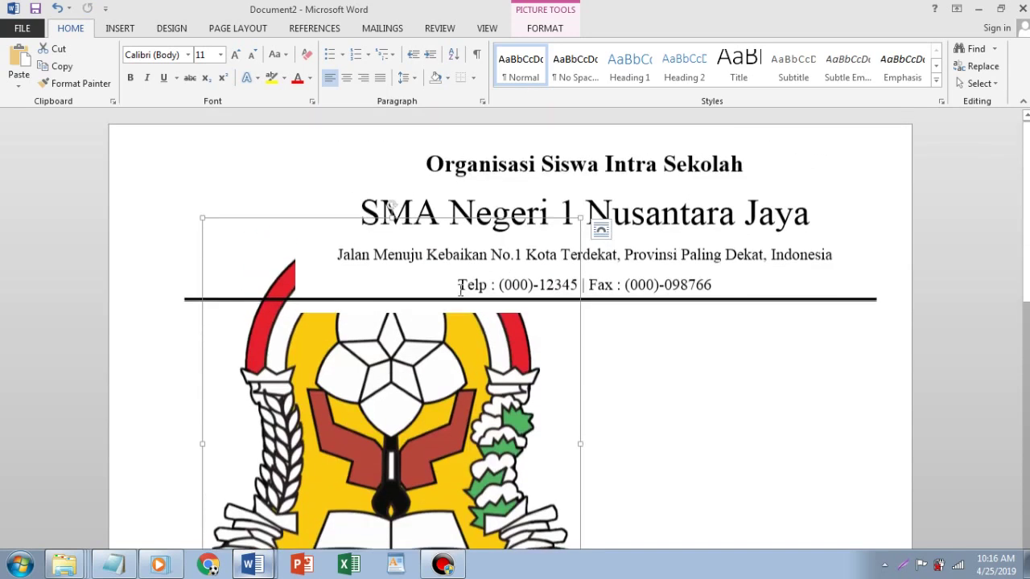
pyautogui.scroll(-3, 450, 351)
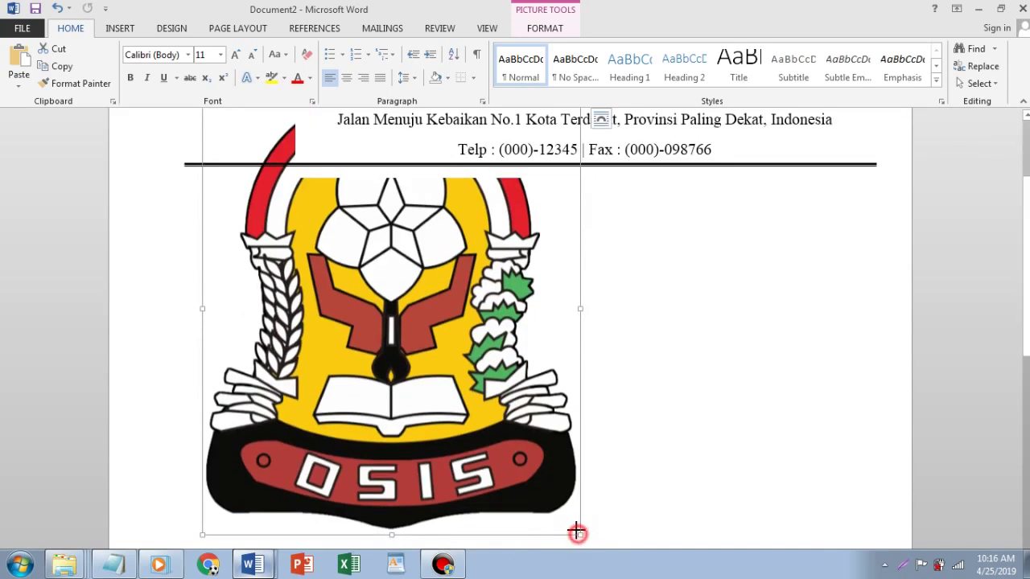
pyautogui.moveTo(578, 532); pyautogui.dragTo(373, 317)
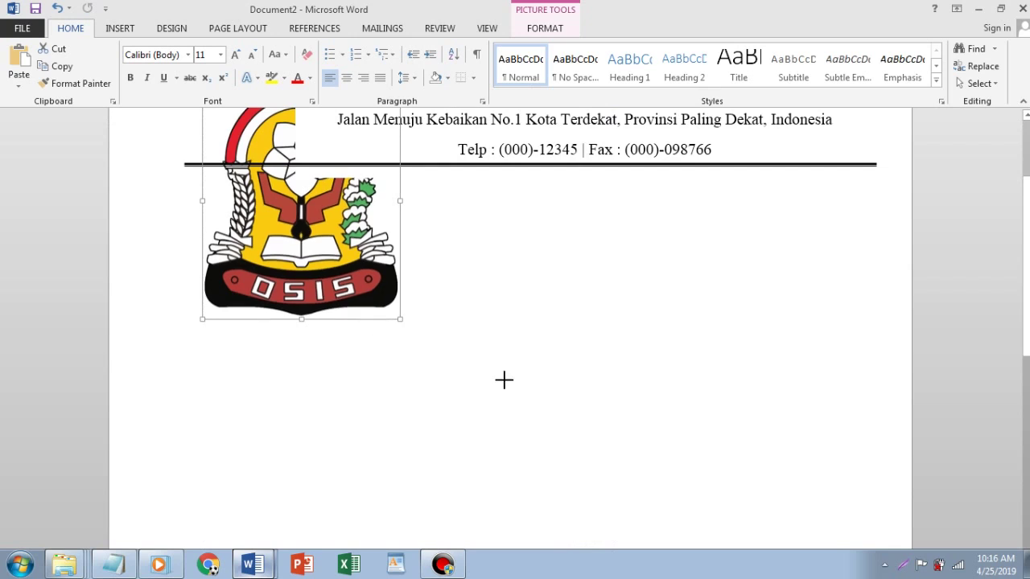
pyautogui.scroll(3, 503, 381)
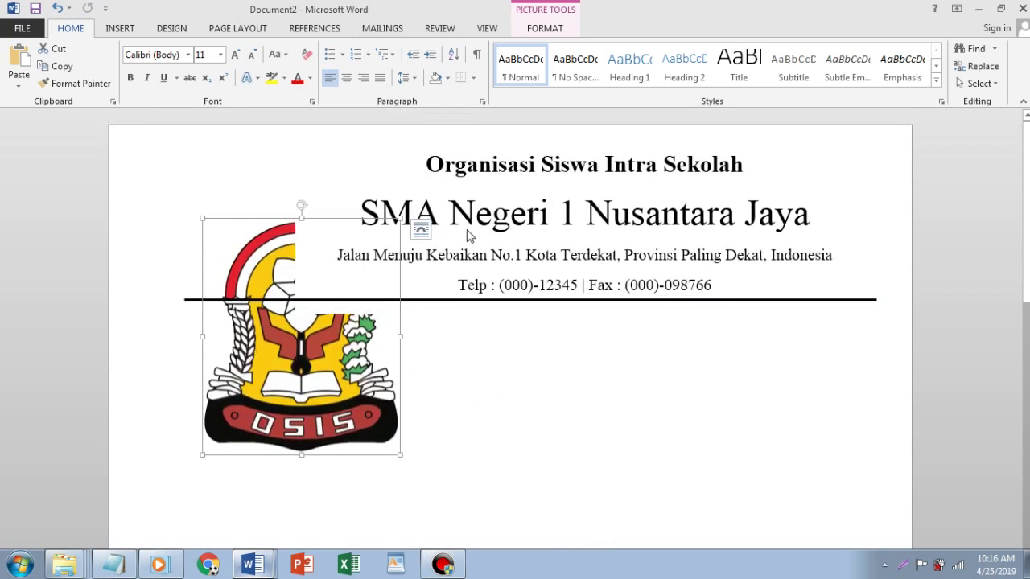
# Set the OSIS logo's text wrapping to In Front of Text.
pyautogui.click(611, 207)
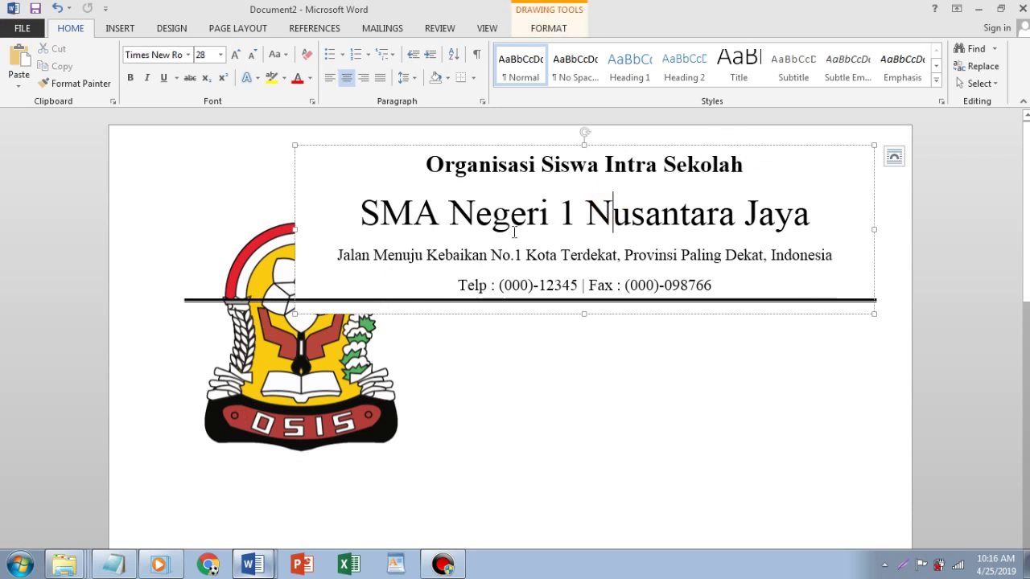
pyautogui.click(319, 146)
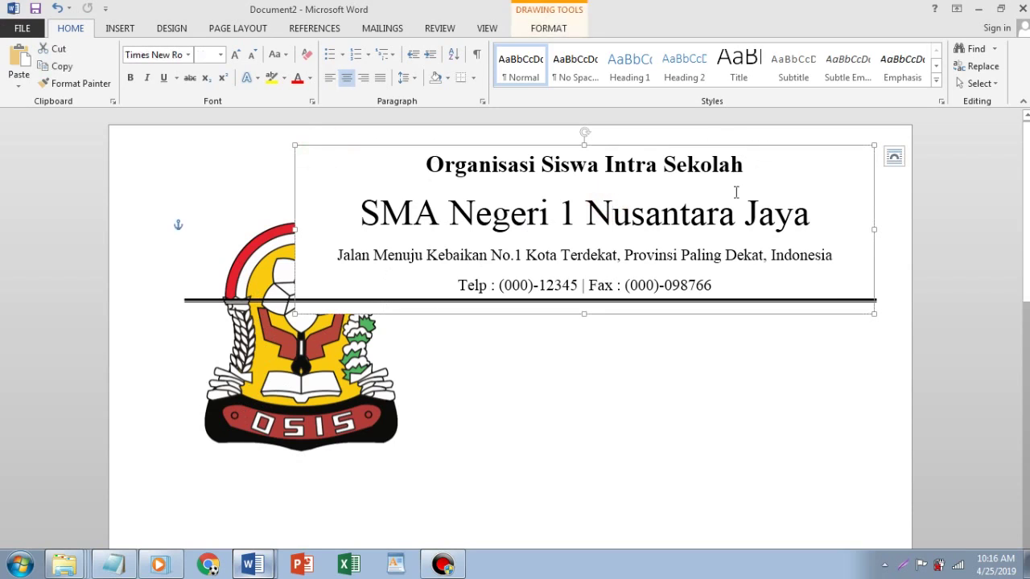
pyautogui.click(276, 378)
pyautogui.rightClick(276, 378)
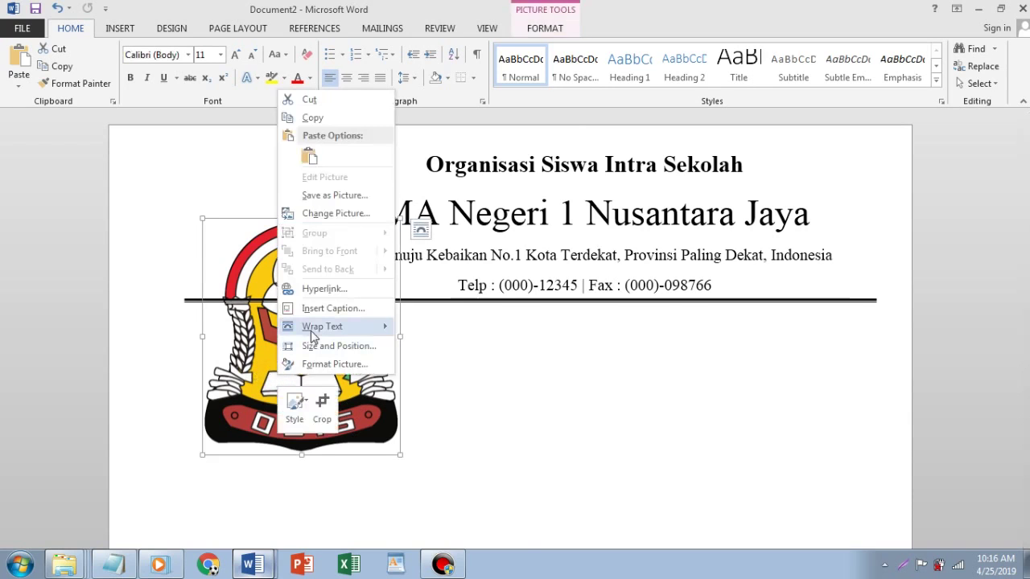
pyautogui.moveTo(314, 334)
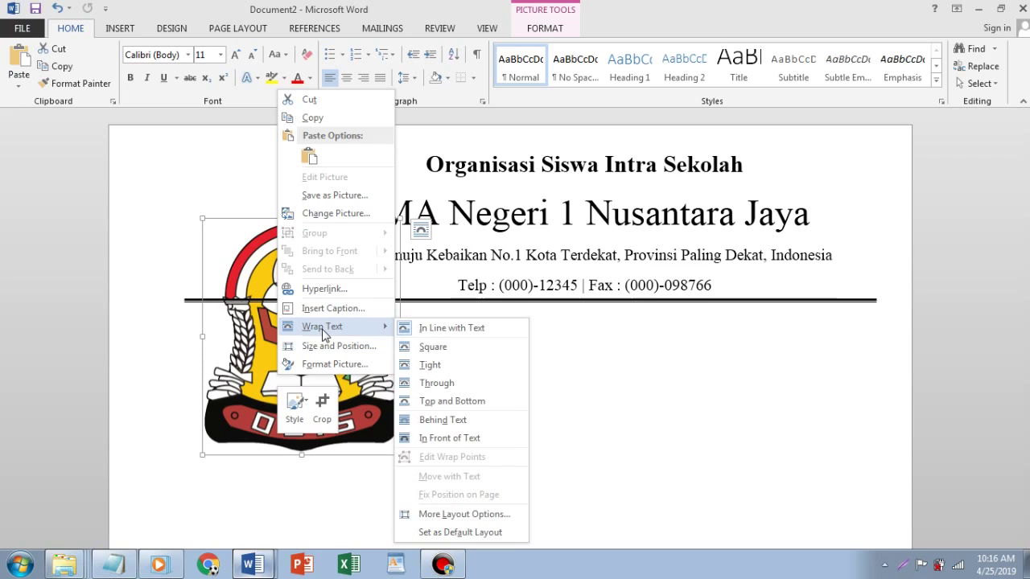
pyautogui.click(493, 445)
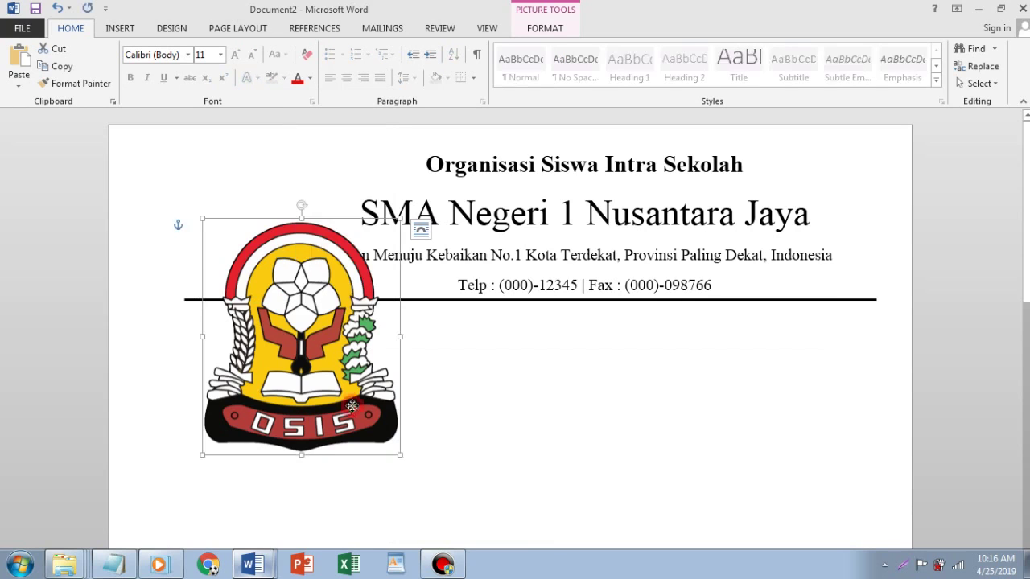
# Move and shrink the logo to sit left of the header, aligned with the double line.
pyautogui.moveTo(228, 445); pyautogui.dragTo(191, 354)
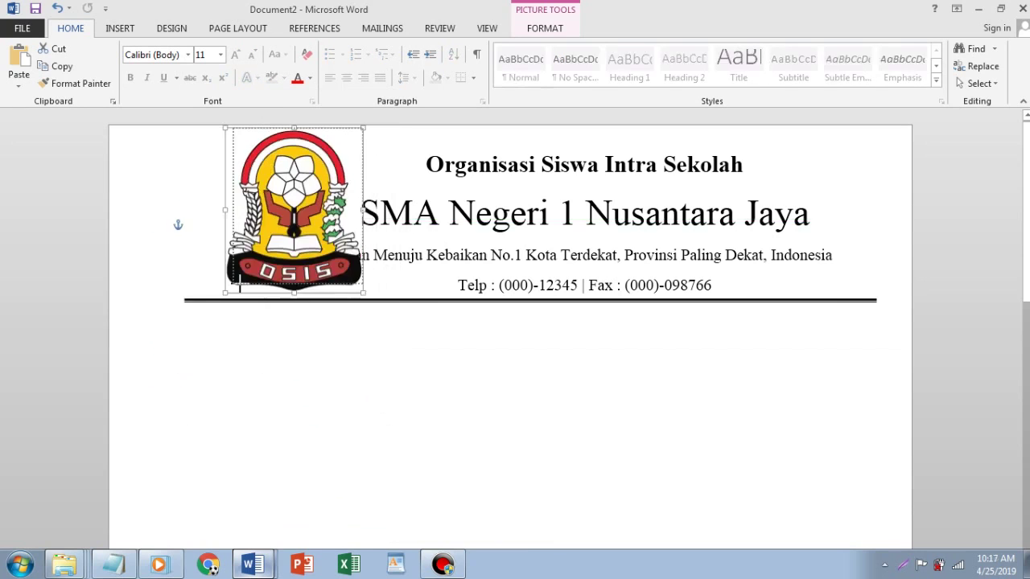
pyautogui.moveTo(164, 366); pyautogui.dragTo(232, 283)
pyautogui.moveTo(298, 258); pyautogui.dragTo(268, 255)
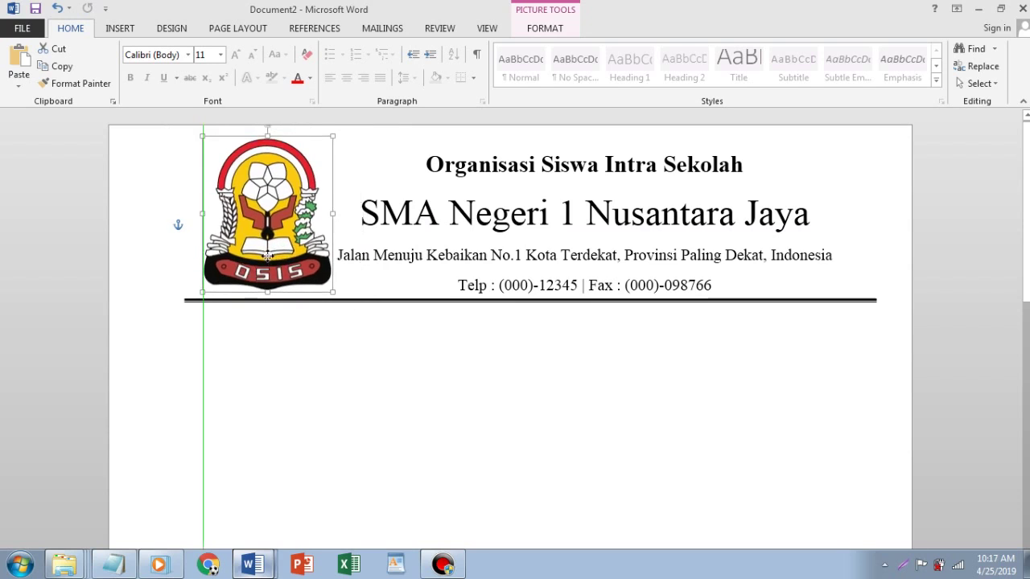
pyautogui.click(499, 420)
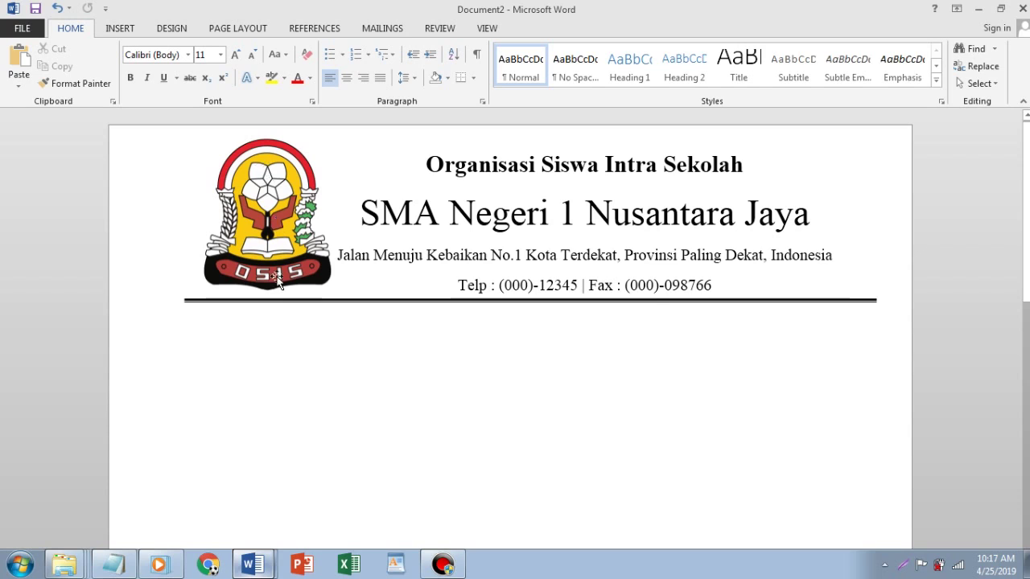
pyautogui.click(261, 183)
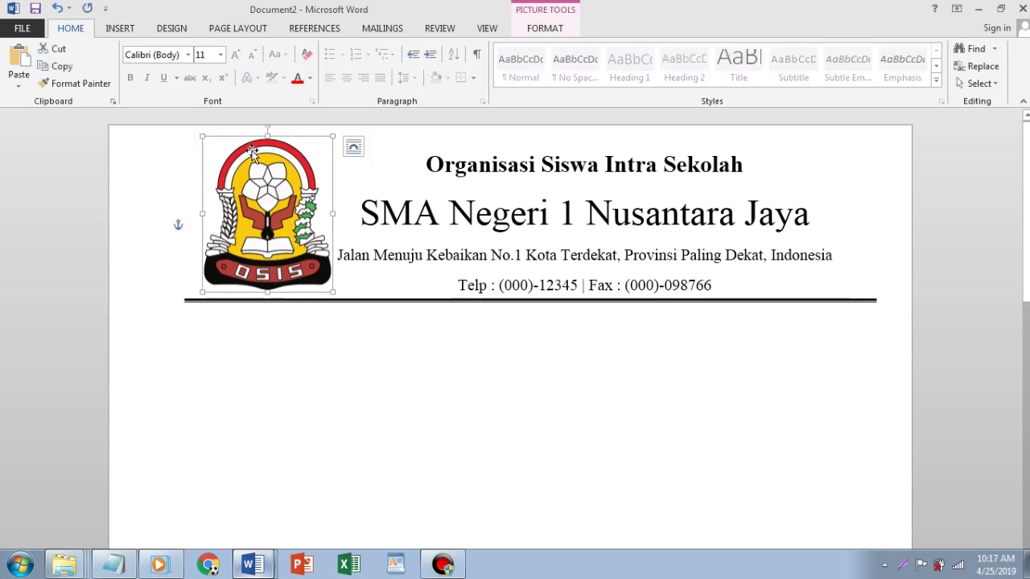
pyautogui.doubleClick(253, 173)
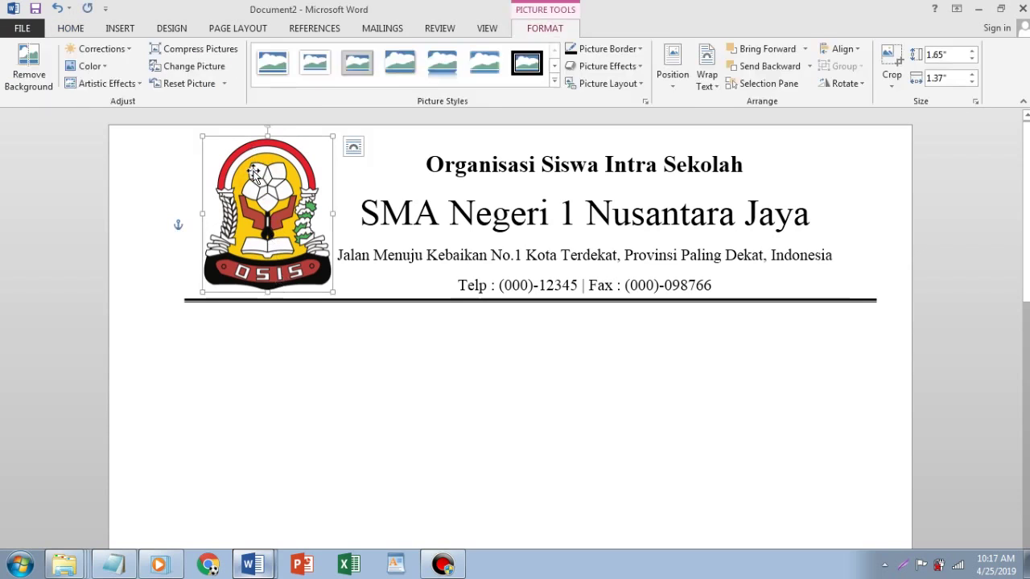
pyautogui.click(552, 33)
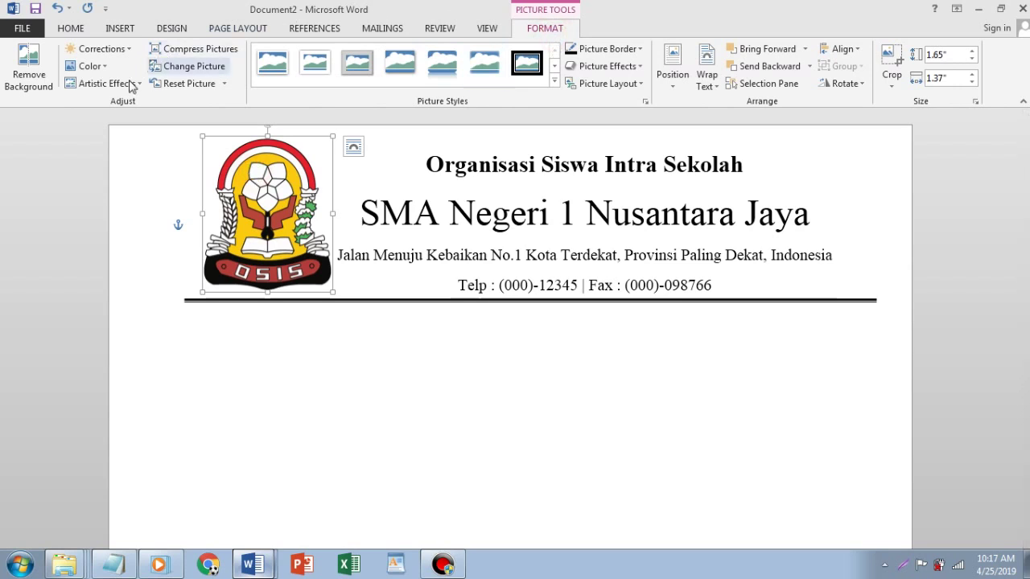
pyautogui.click(96, 67)
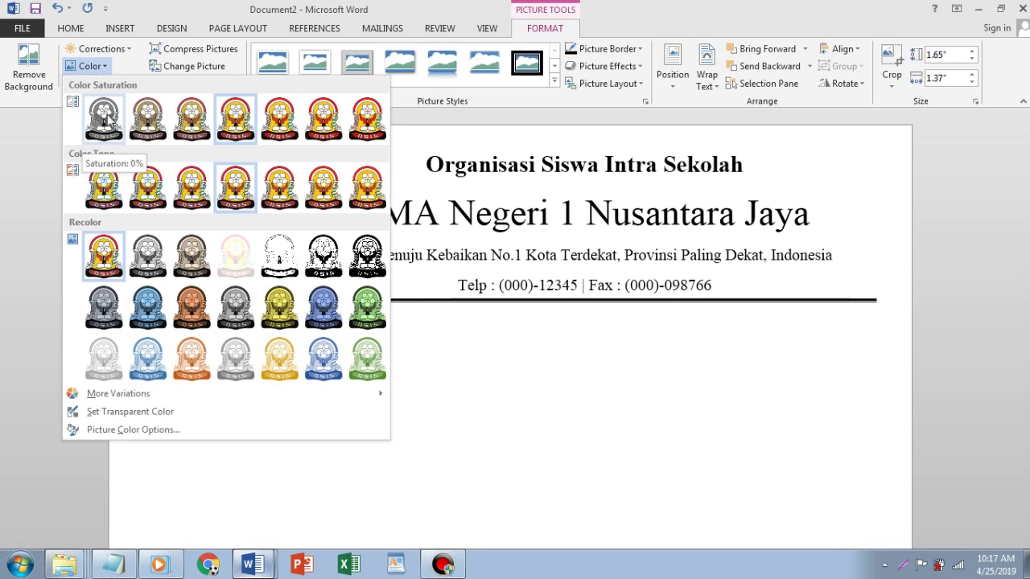
pyautogui.click(103, 119)
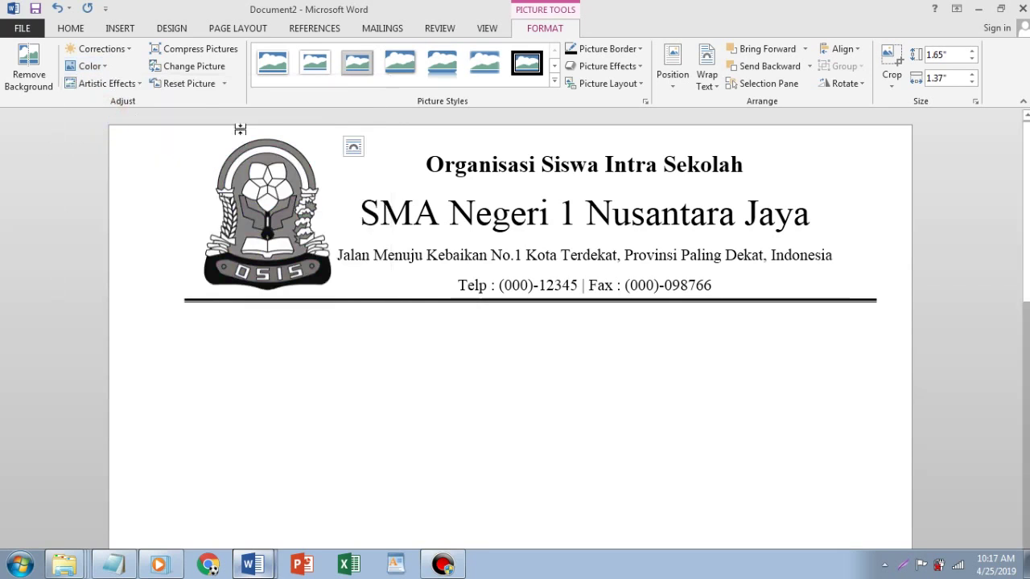
pyautogui.click(316, 335)
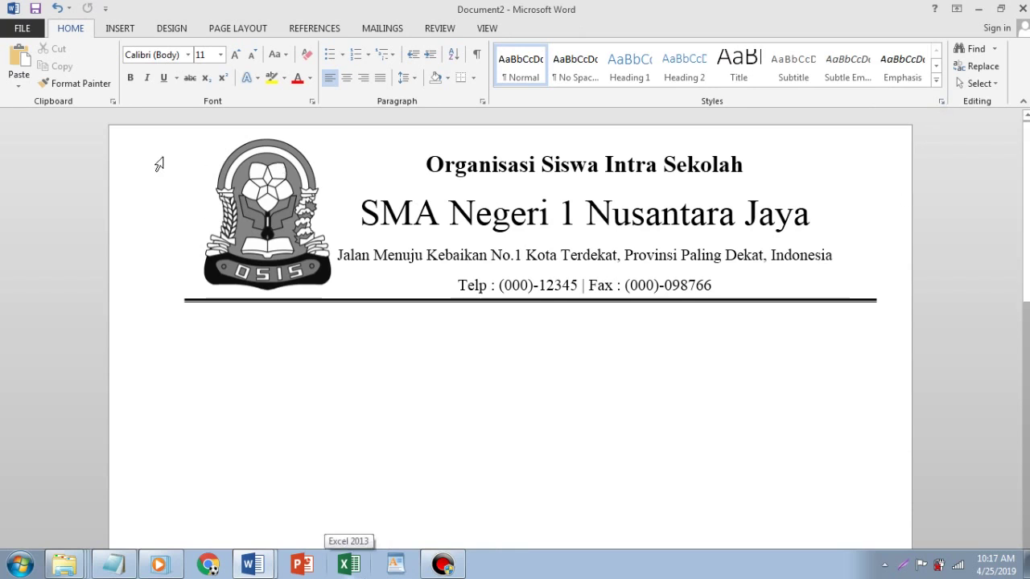
pyautogui.moveTo(85, 120); pyautogui.dragTo(627, 418)
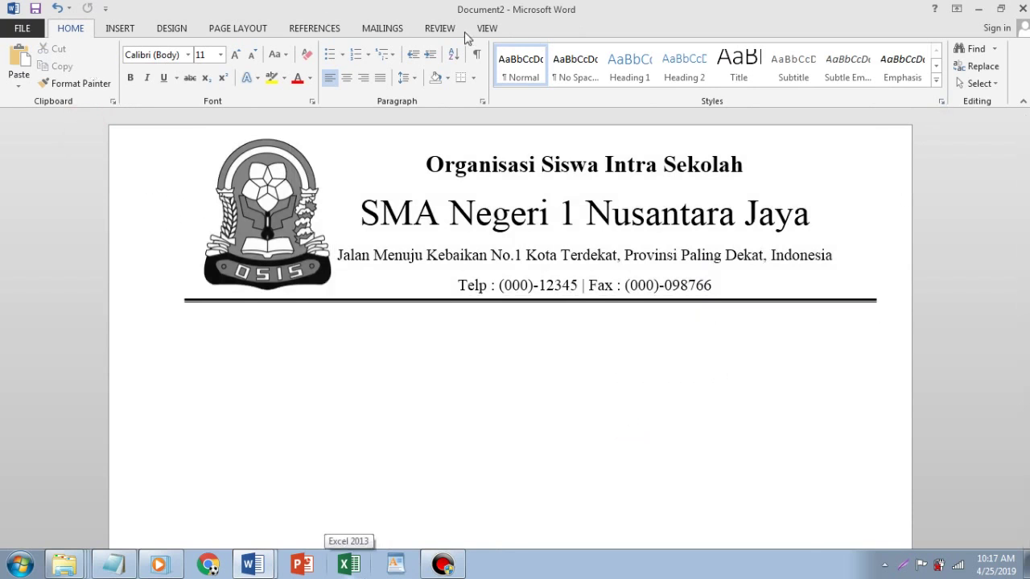
pyautogui.click(57, 8)
pyautogui.click(402, 407)
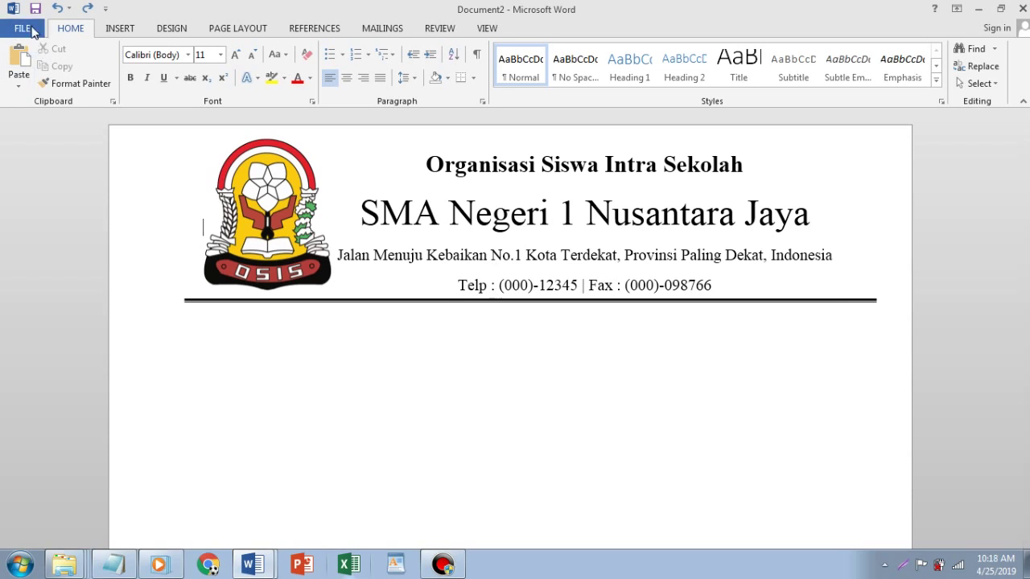
# Start Save As and browse to the KOP SURAT folder in the Videos library.
pyautogui.click(24, 30)
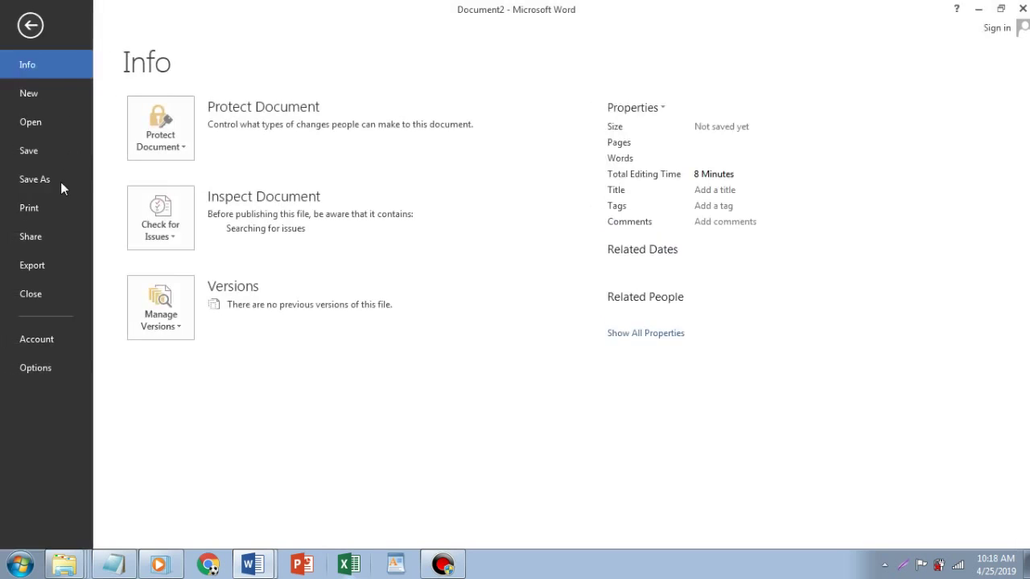
pyautogui.click(60, 182)
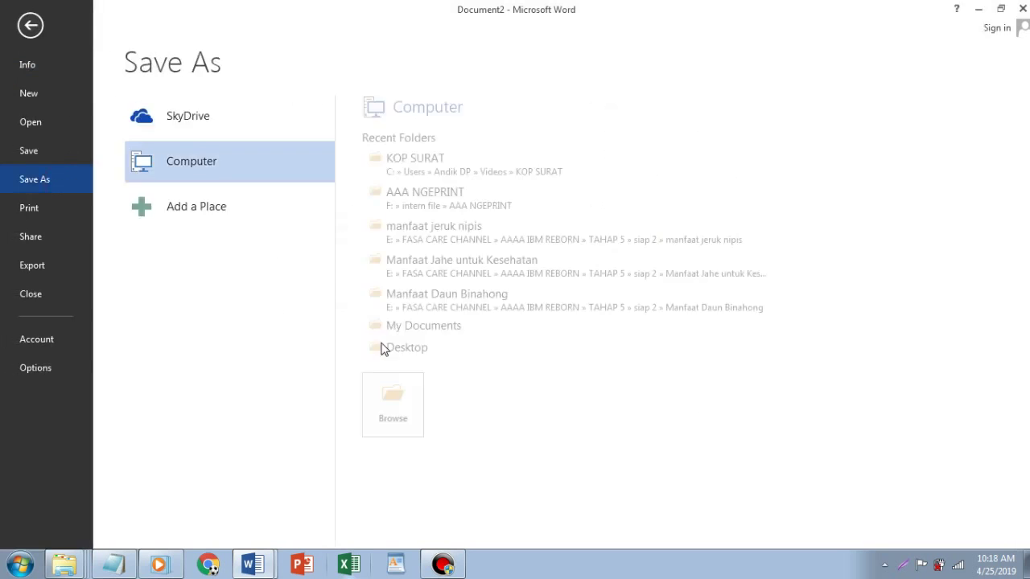
pyautogui.click(383, 399)
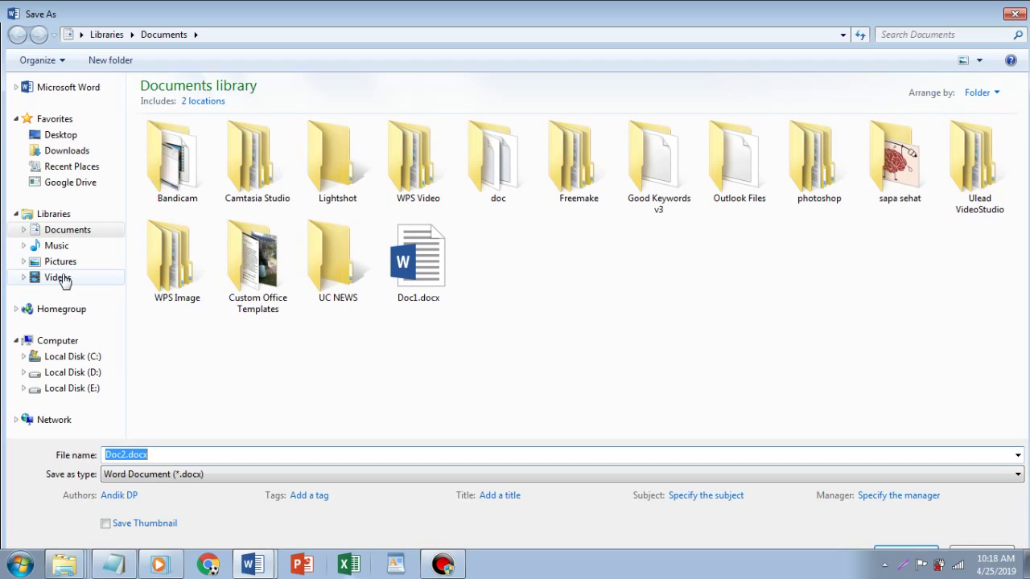
pyautogui.click(62, 279)
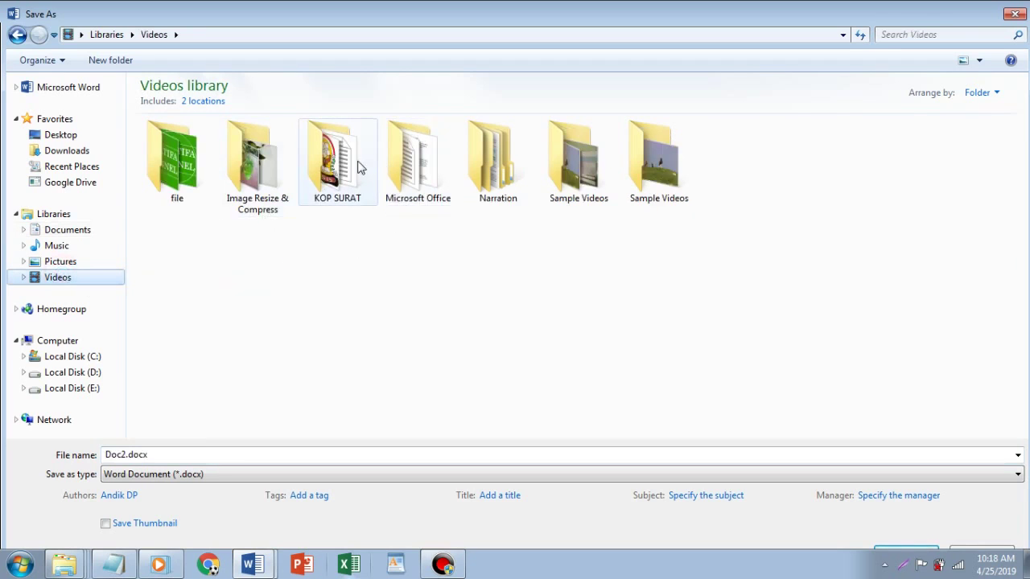
pyautogui.click(356, 166)
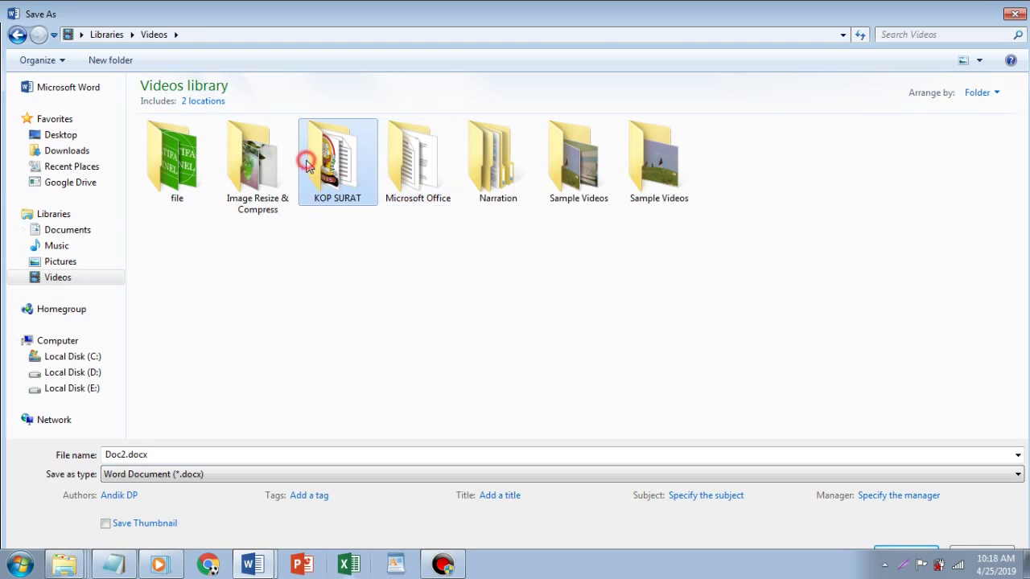
pyautogui.doubleClick(326, 164)
# Save the letterhead there under the file name 'kop surat osis'.
pyautogui.click(198, 455)
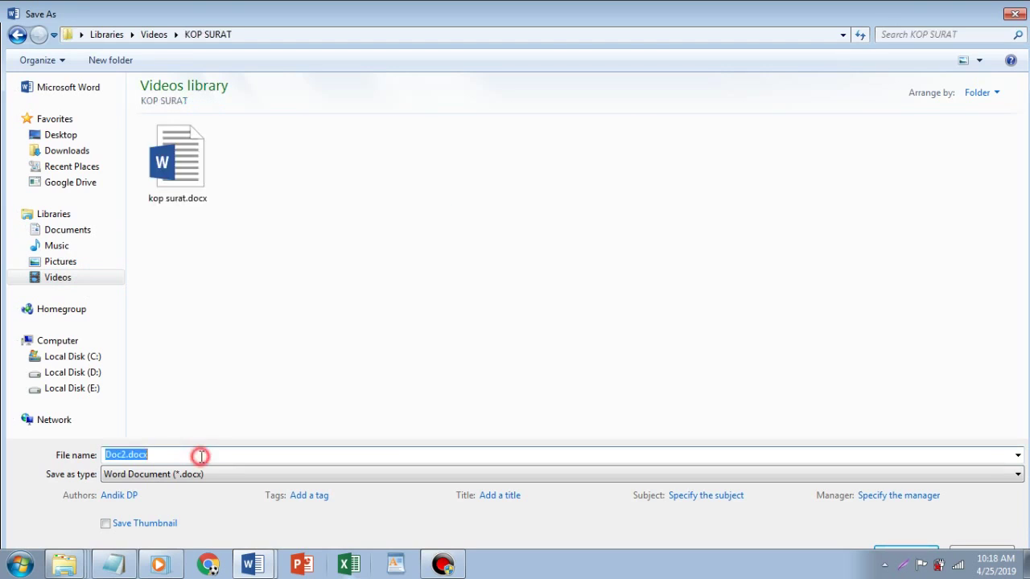
pyautogui.write('kop')
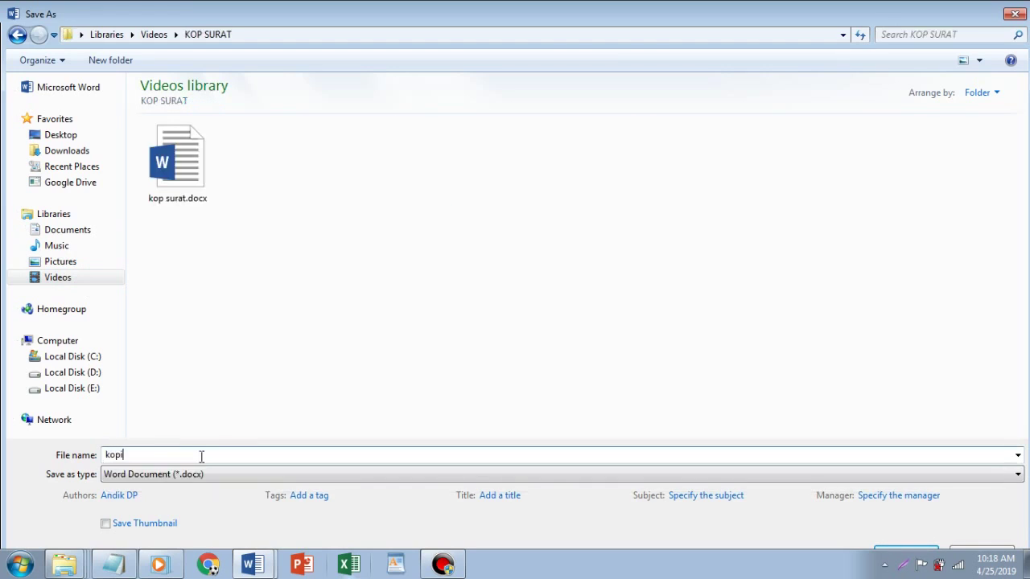
pyautogui.write(' surat osis')
pyautogui.click(528, 386)
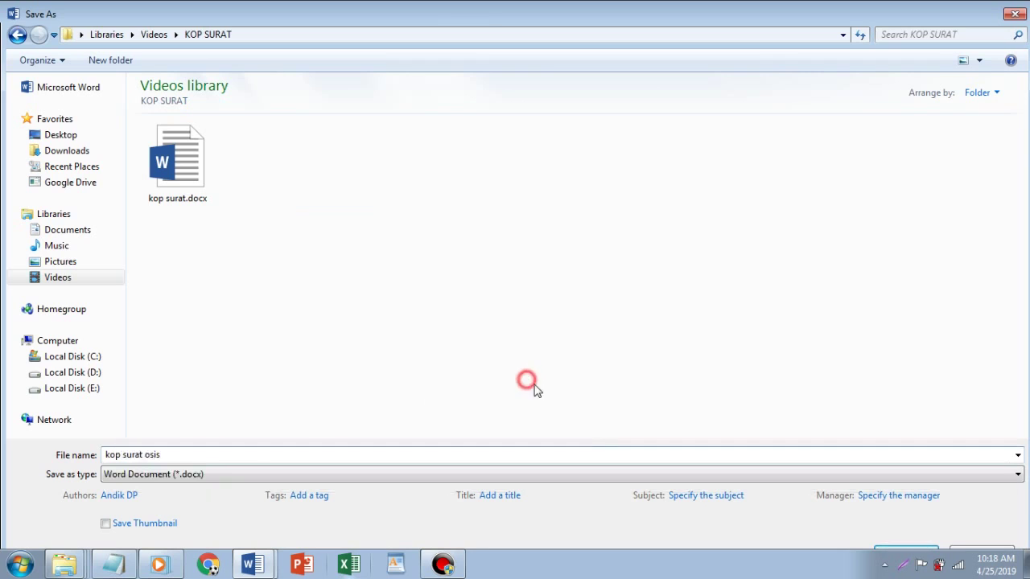
pyautogui.click(936, 535)
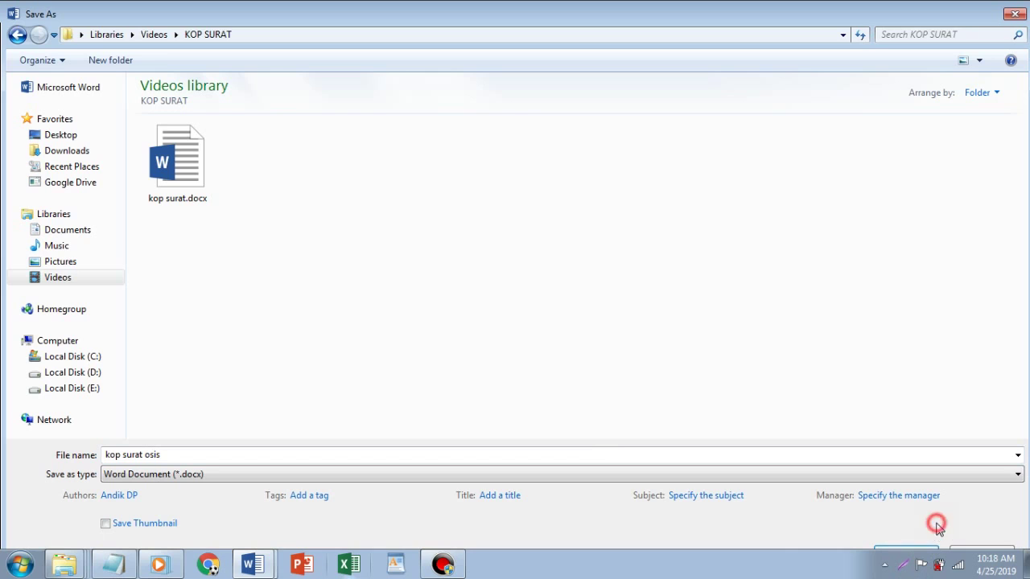
pyautogui.click(920, 552)
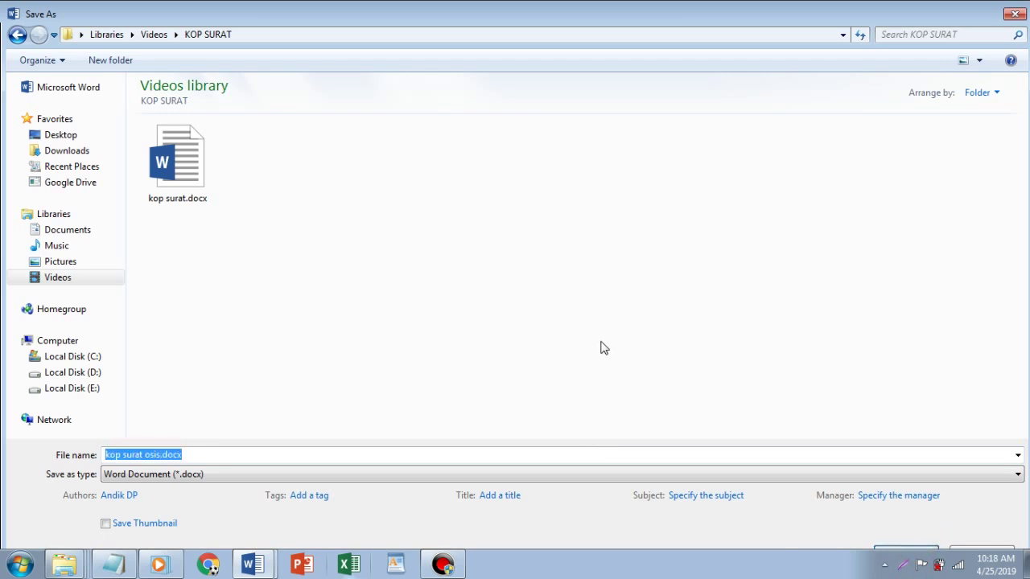
pyautogui.press('Escape')
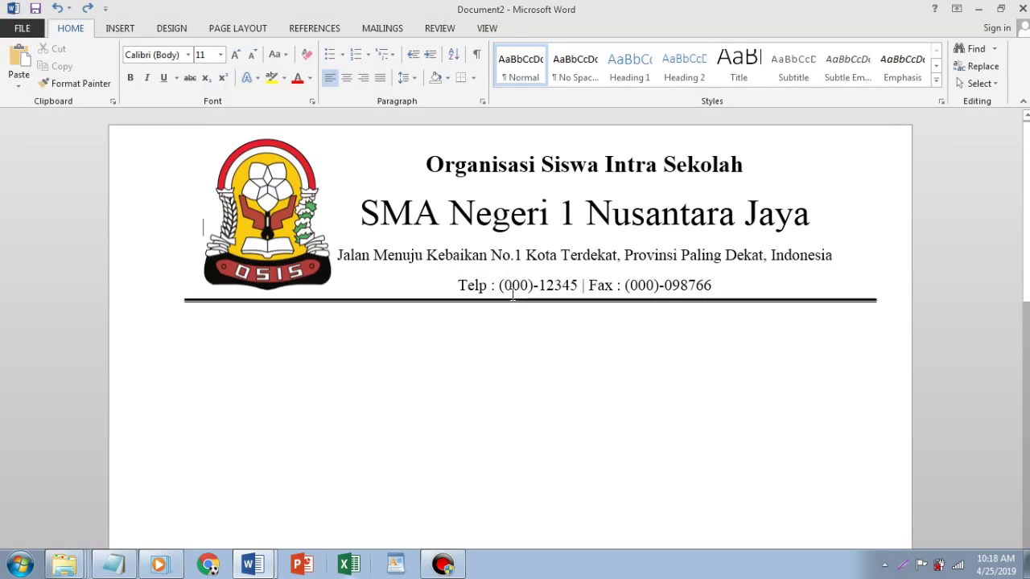
pyautogui.click(594, 338)
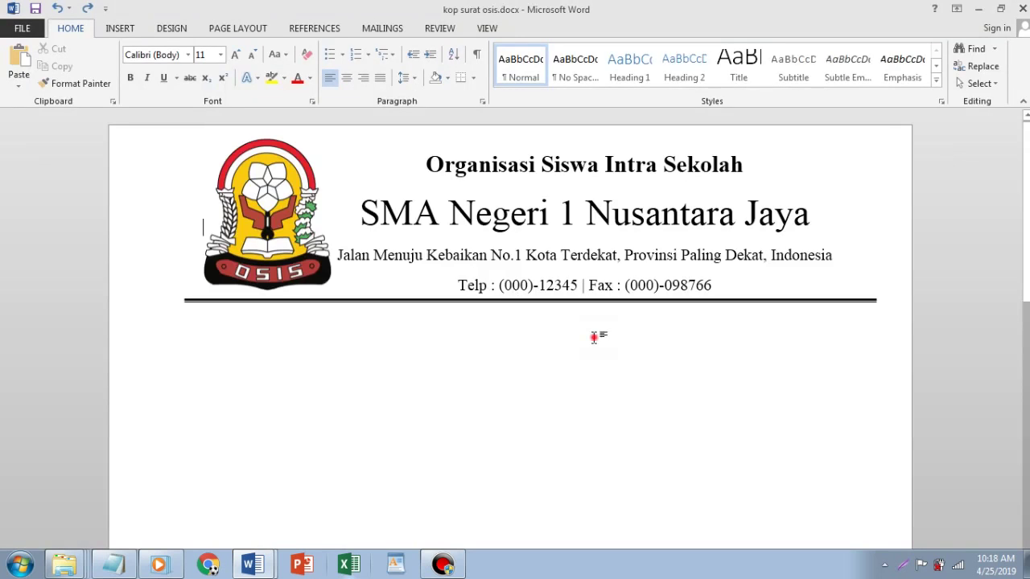
pyautogui.click(609, 533)
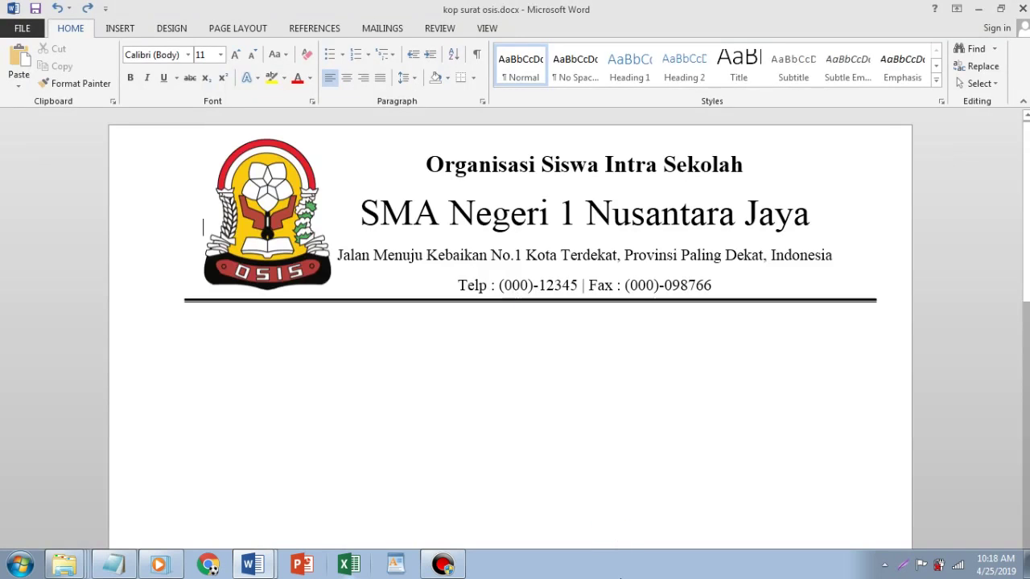
pyautogui.click(543, 423)
pyautogui.click(226, 337)
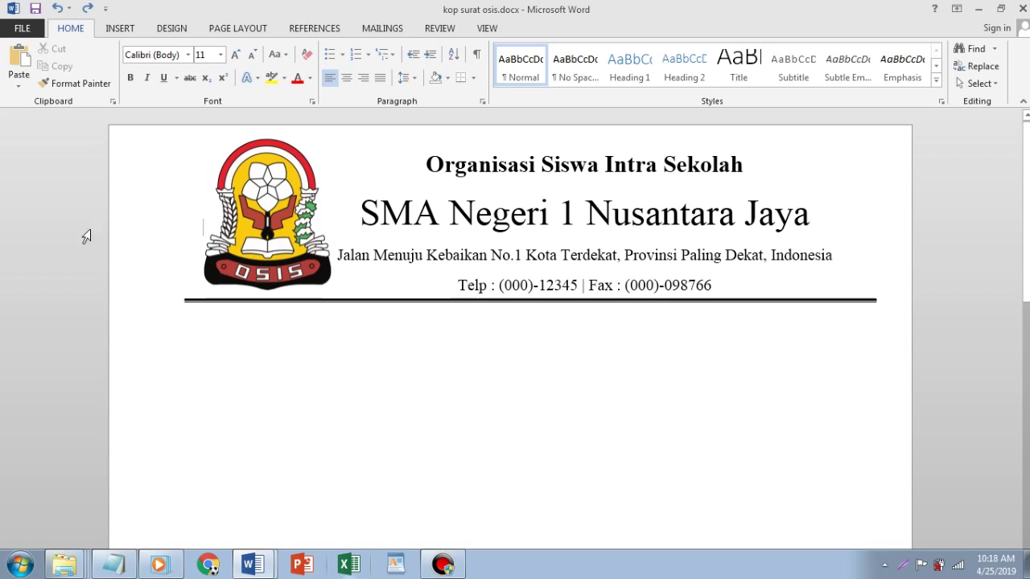